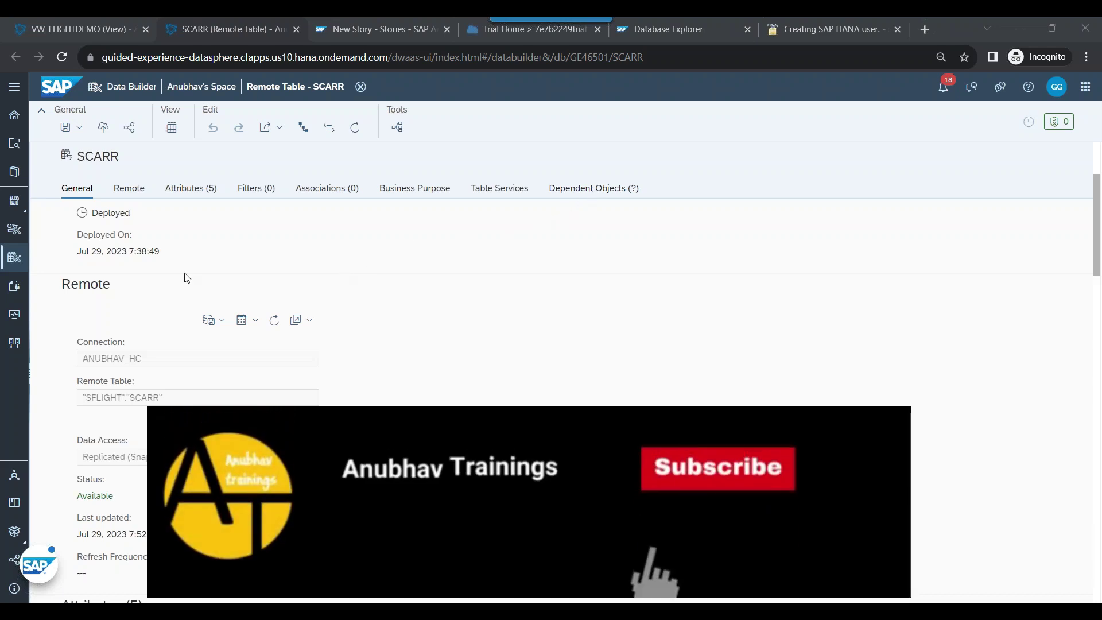
Open the Data Builder and filter its file list by Type 'View', leaving eight deployed views.
click(14, 87)
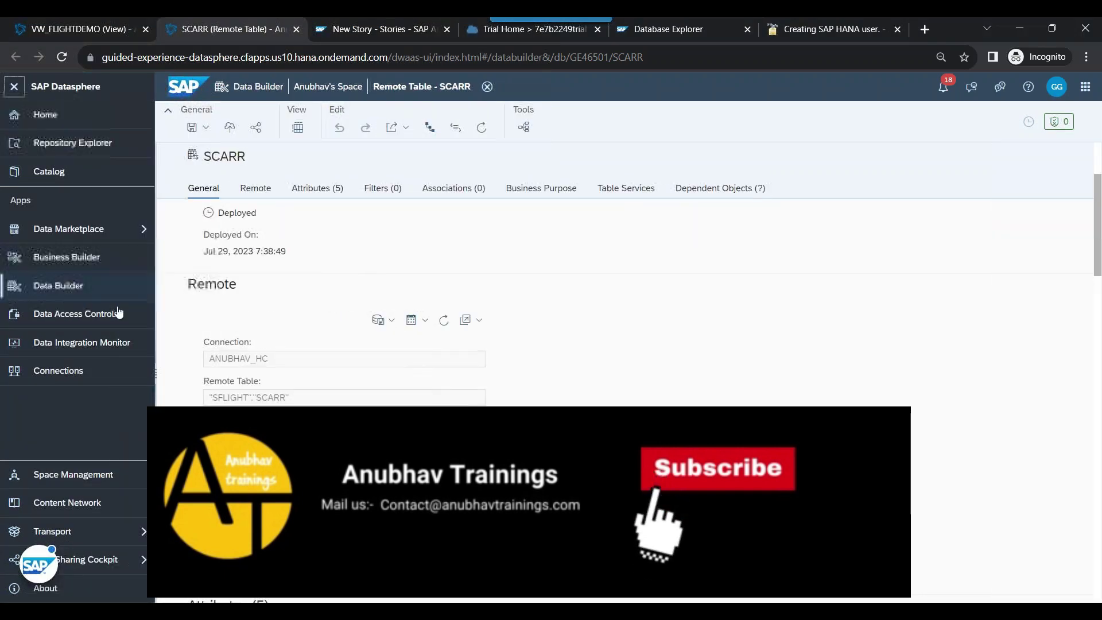
click(69, 284)
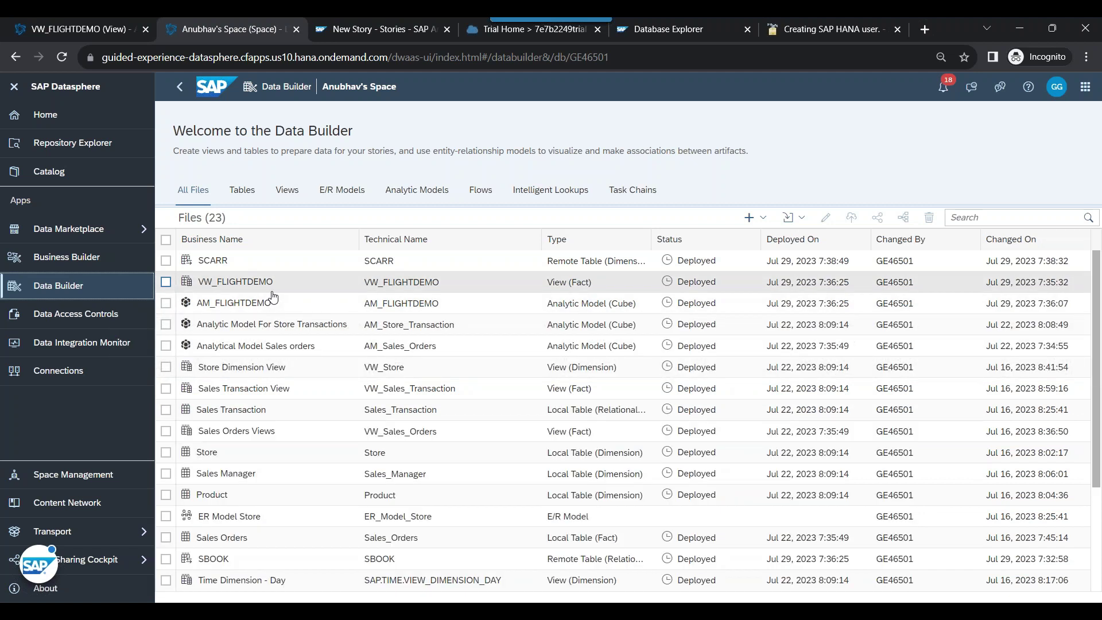
click(599, 246)
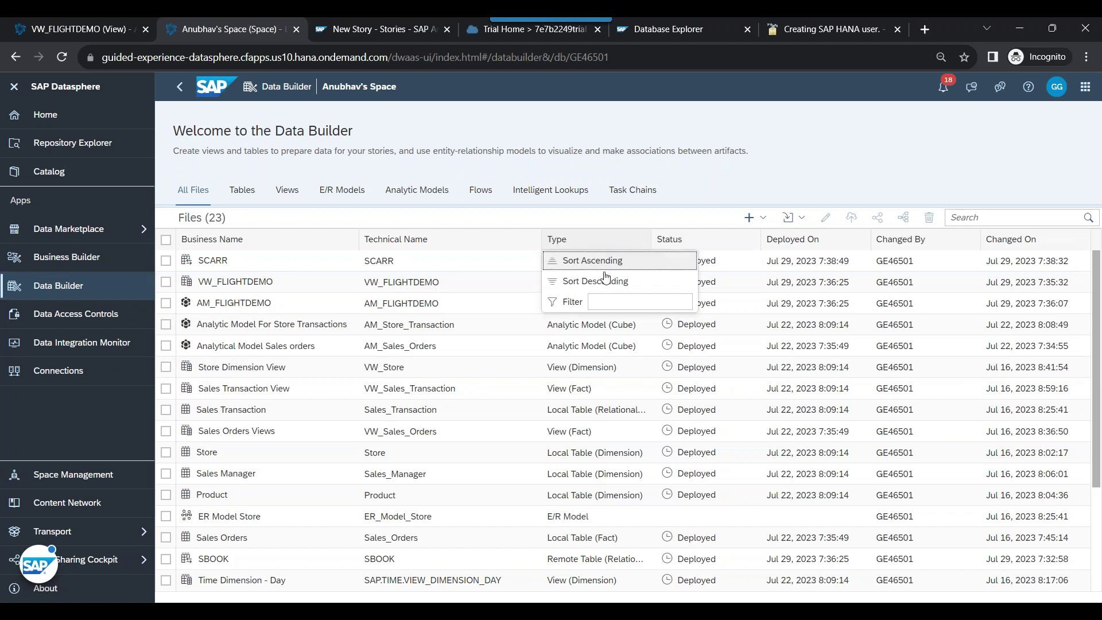
click(616, 302)
text(View)
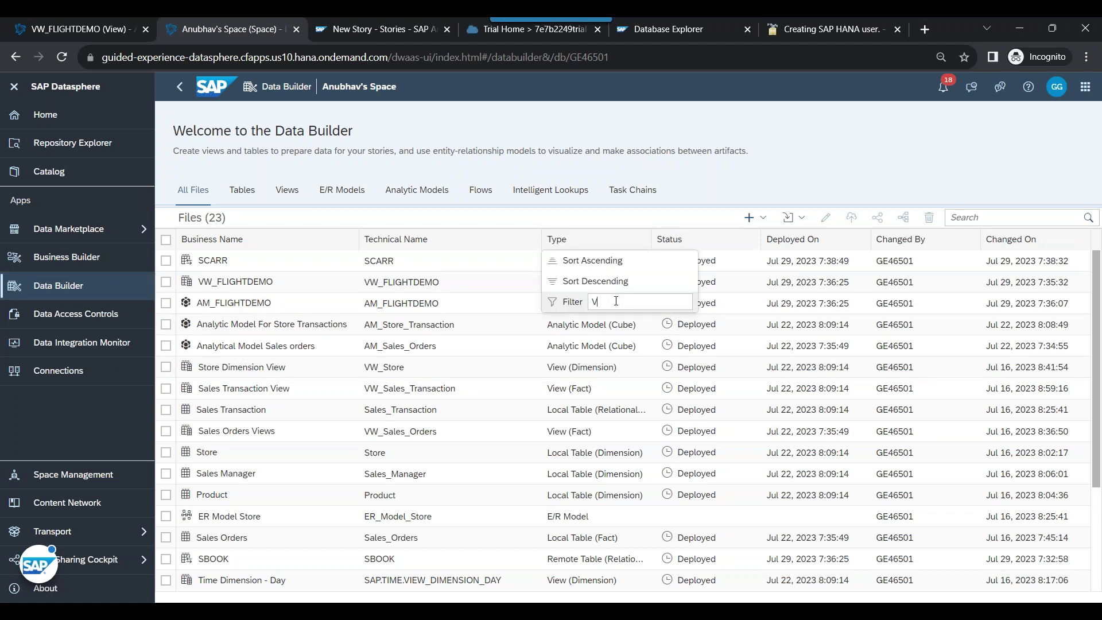
key(Return)
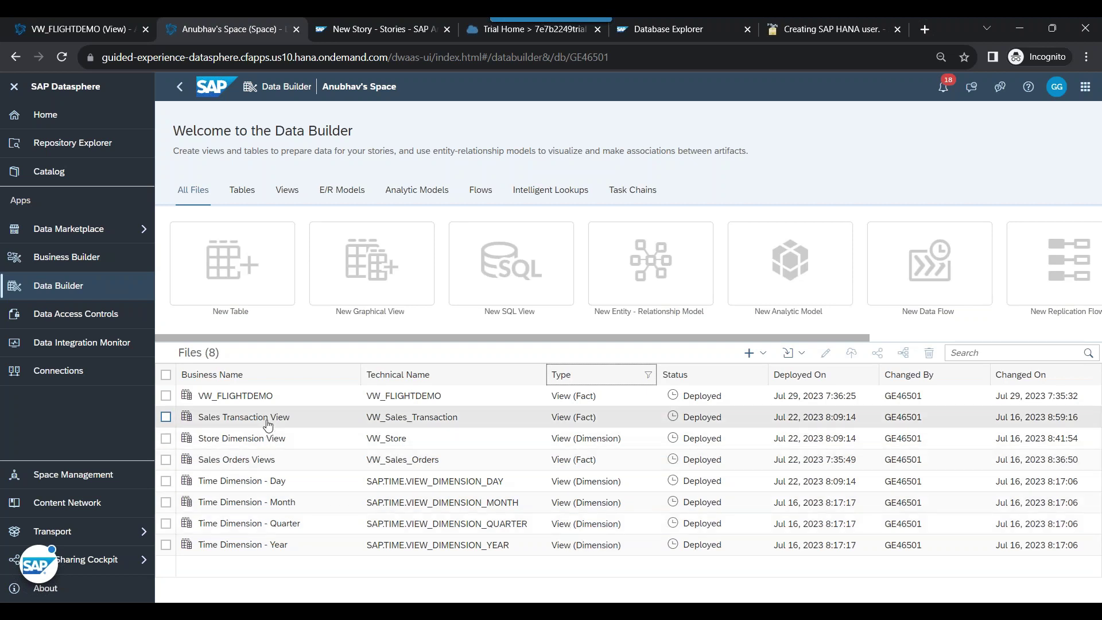
Open Sales Orders Views and expand its source Connections, showing four including HANA_CLOUD and S4_CLOUD.
click(254, 464)
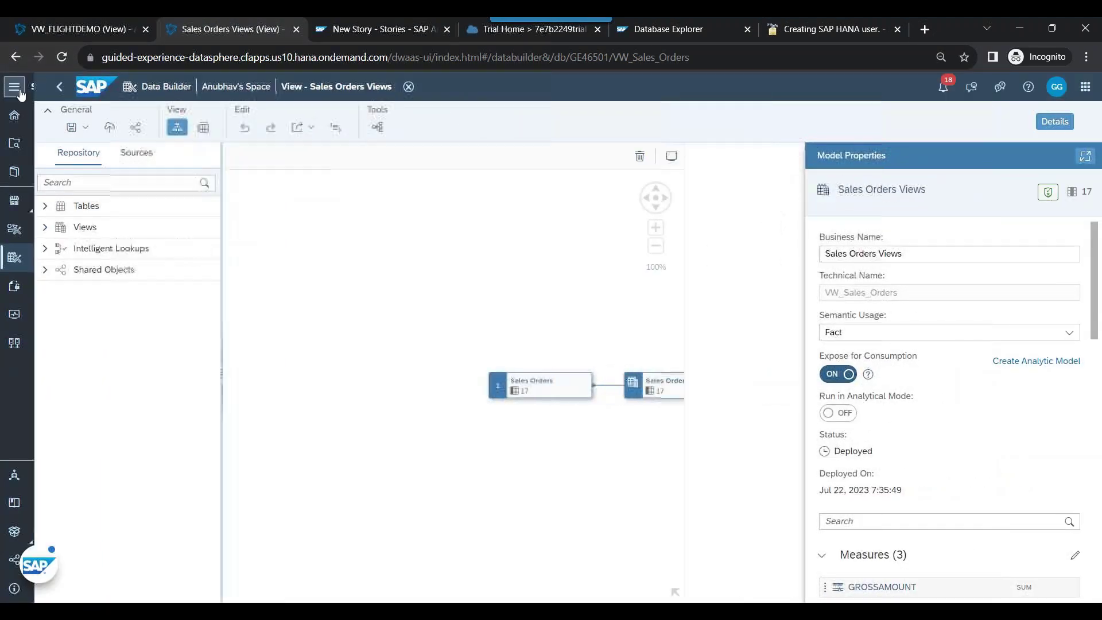
click(14, 86)
click(132, 153)
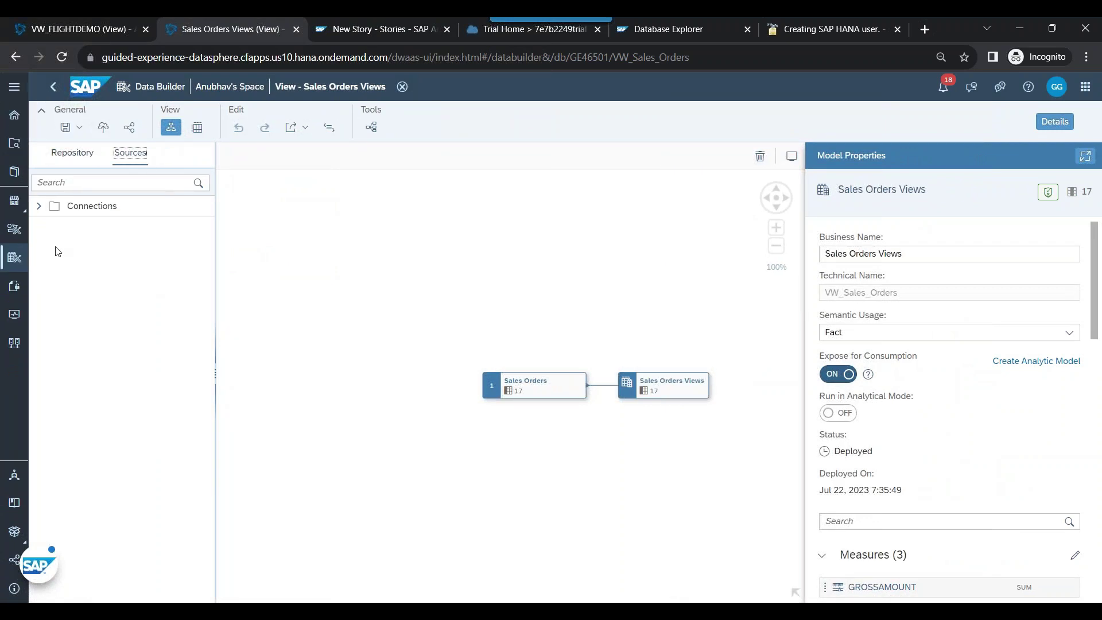
click(39, 208)
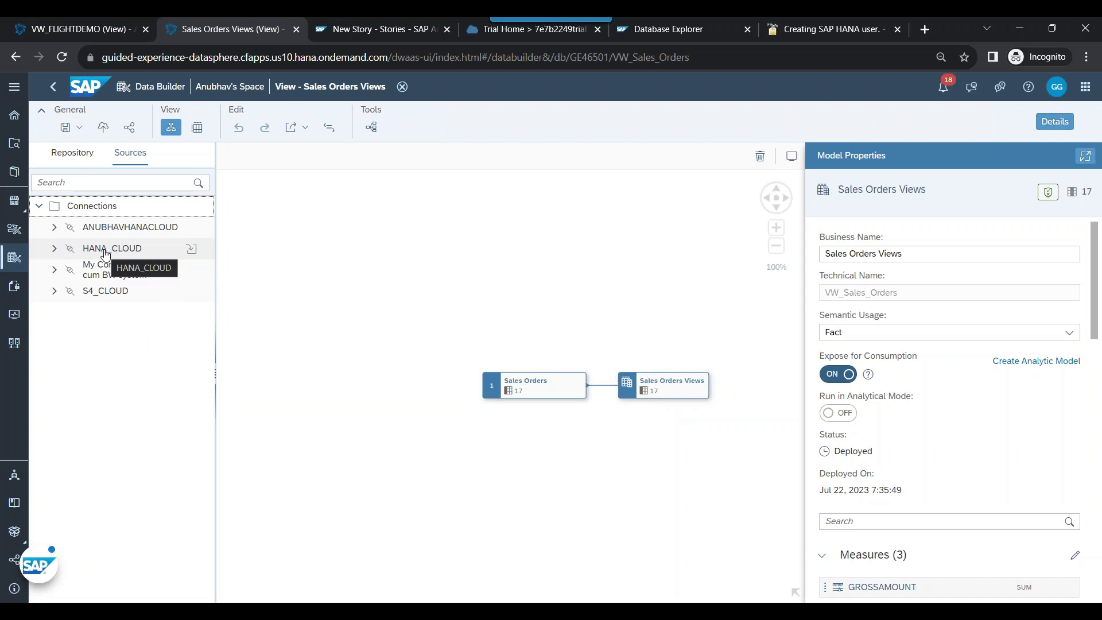
Expand HANA_CLOUD > DWC_DEMO in the Sources tree and select its SalesOrders table.
click(53, 251)
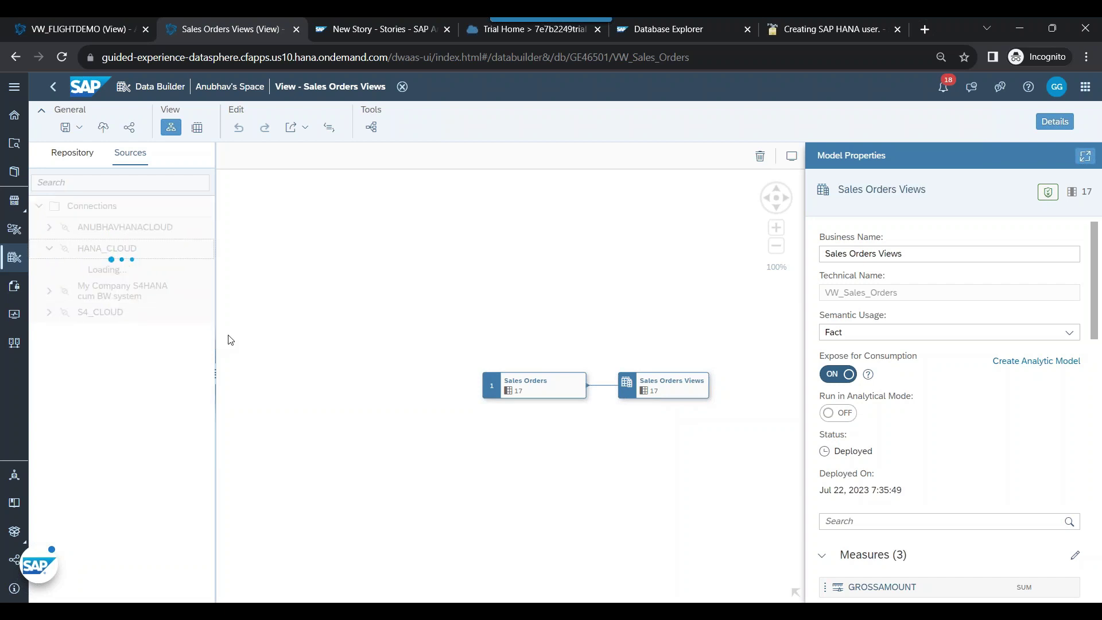
click(106, 359)
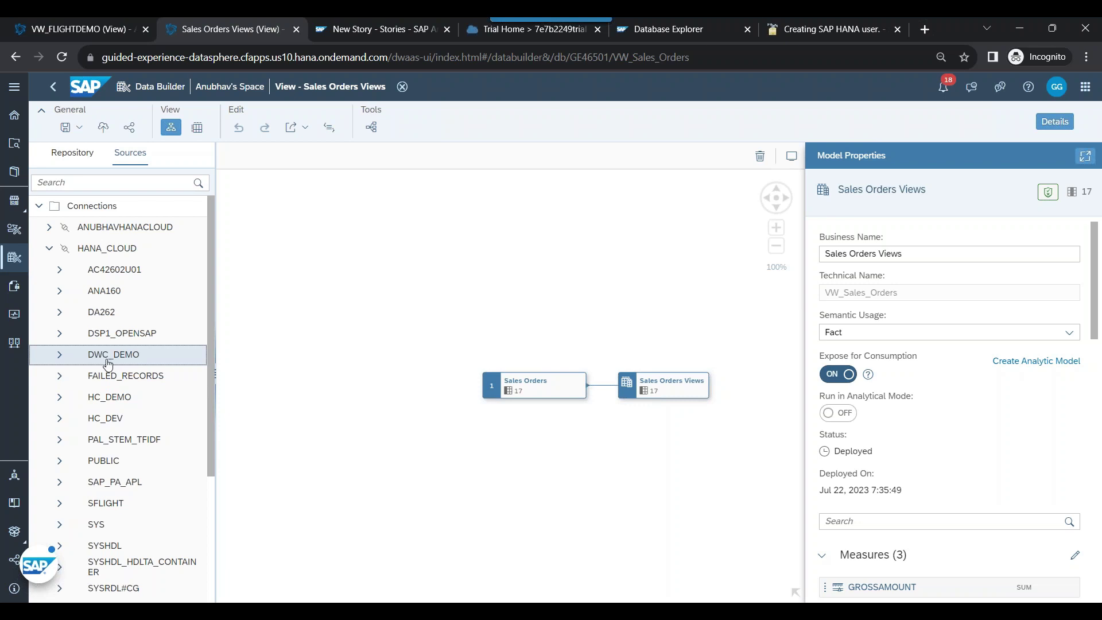
click(59, 356)
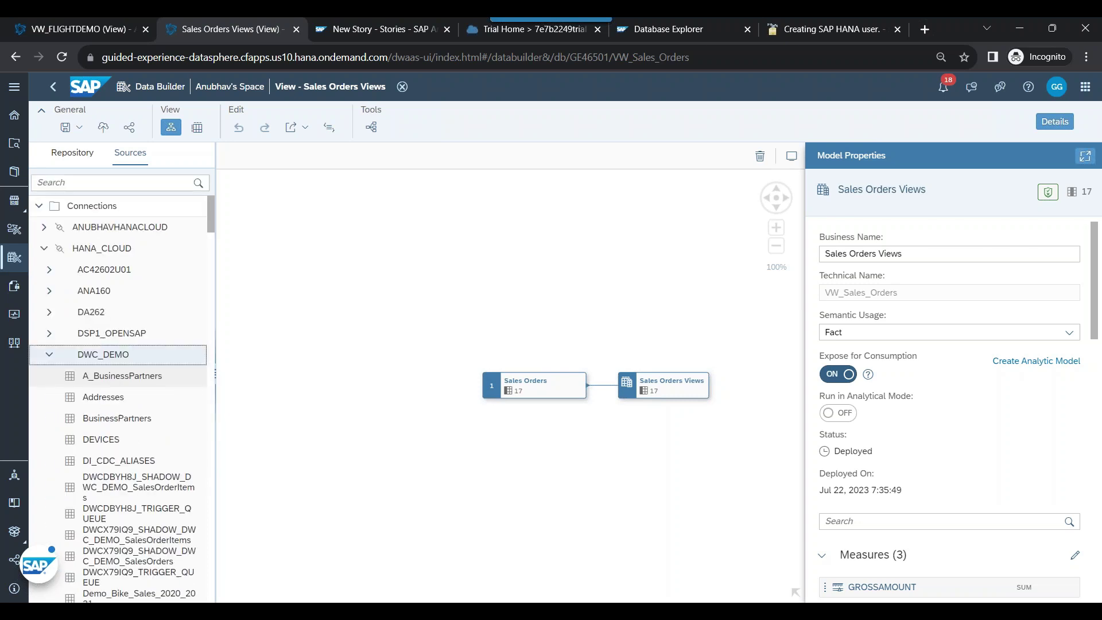
scroll(172, 376, down, 3)
scroll(173, 376, down, 10)
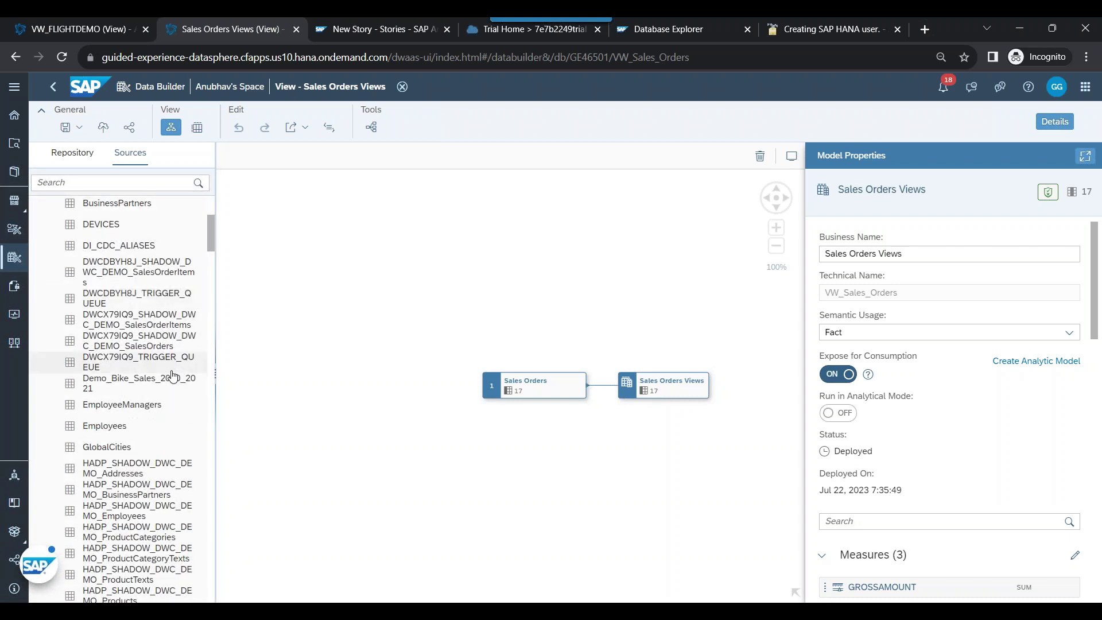
scroll(174, 373, down, 10)
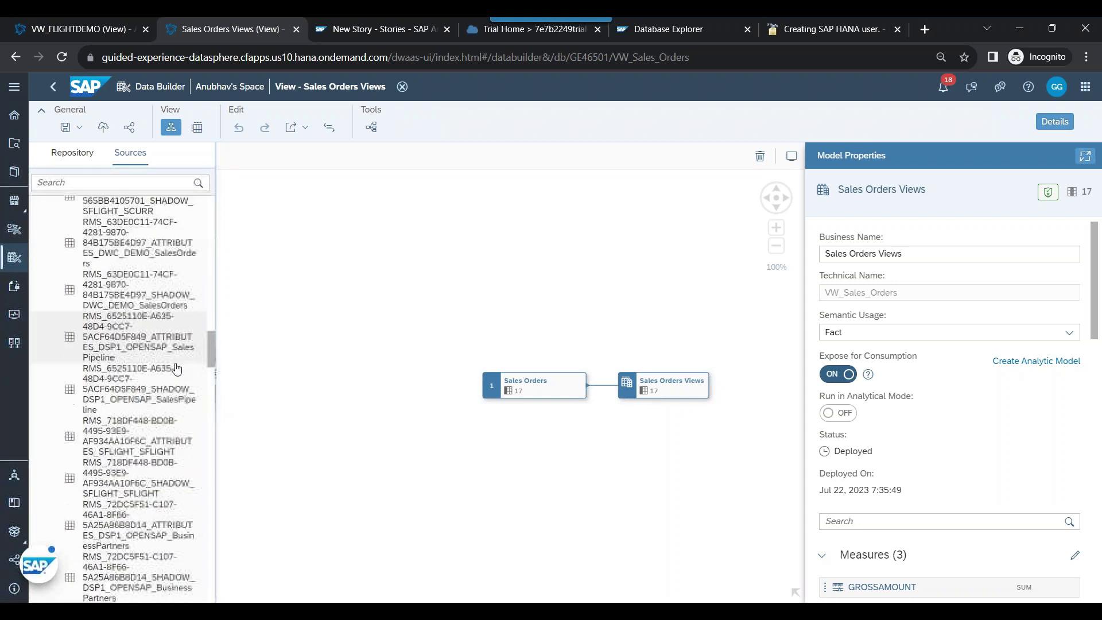
scroll(177, 369, down, 10)
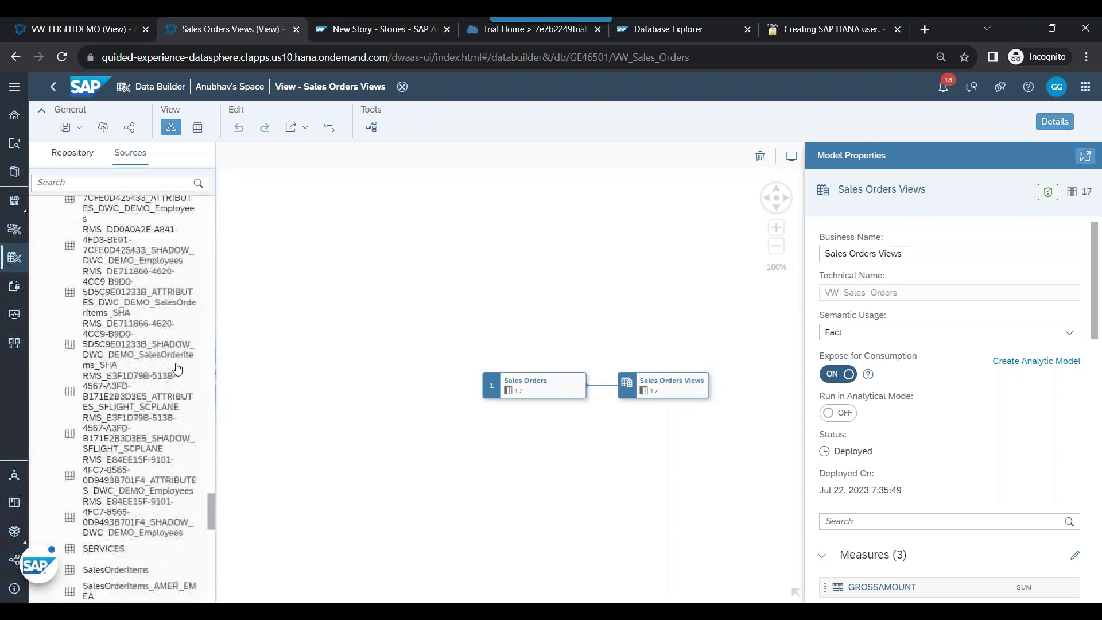
click(533, 394)
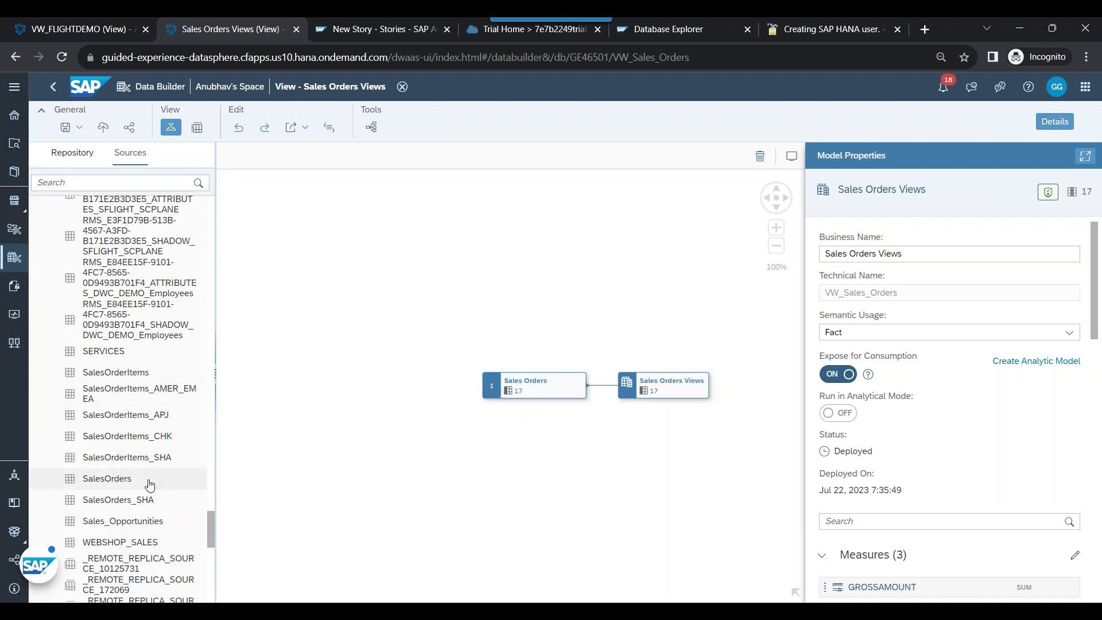
click(105, 486)
drag(105, 486, 613, 394)
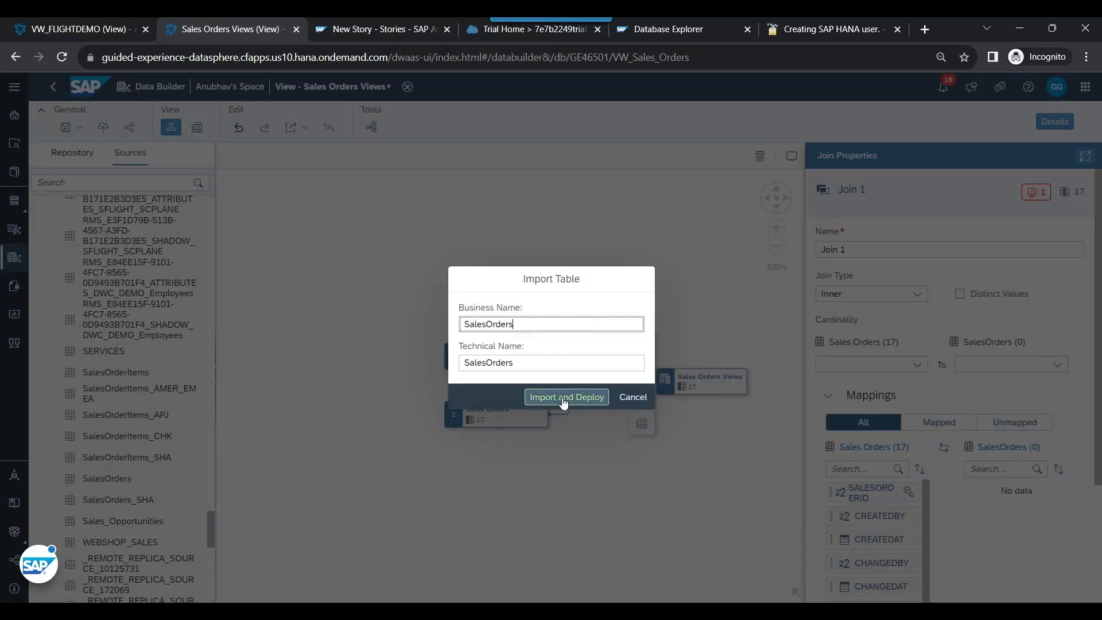
click(643, 396)
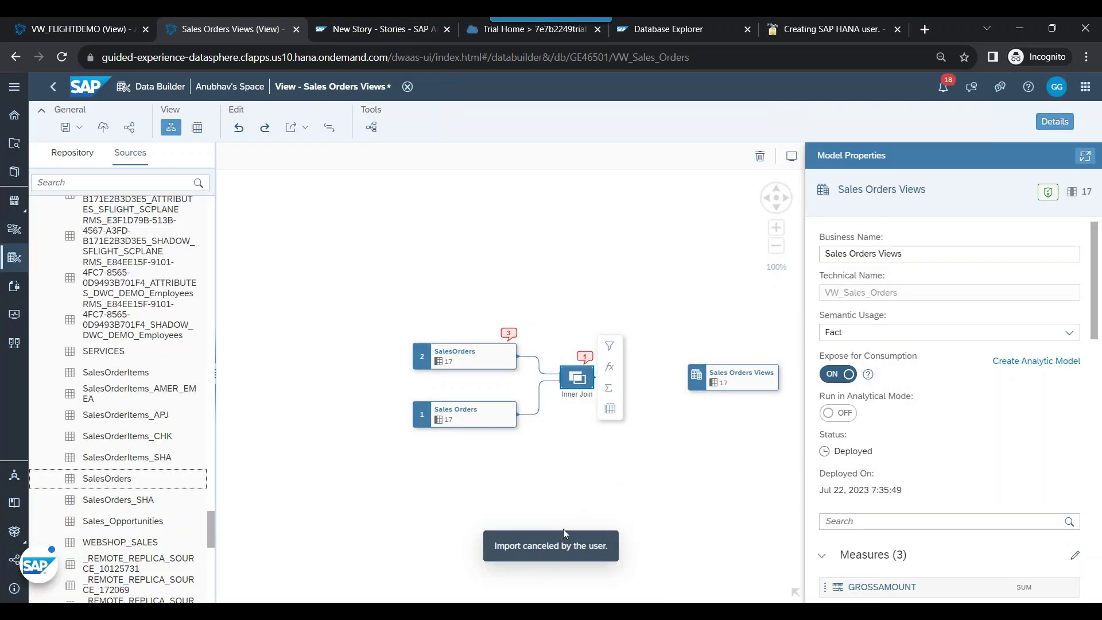
click(53, 86)
click(639, 365)
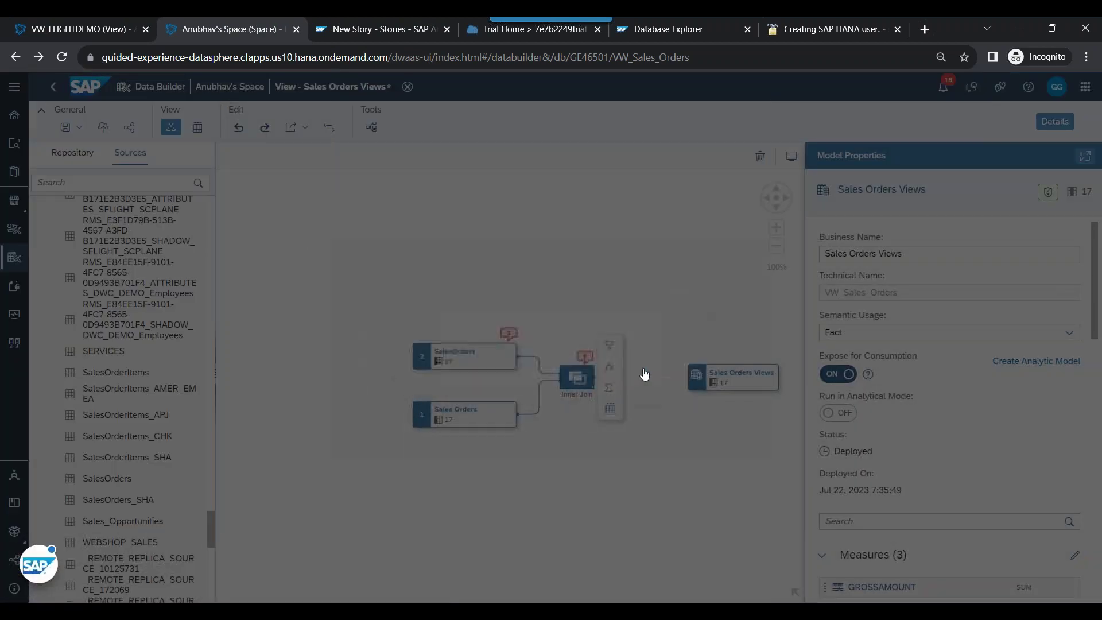
click(40, 57)
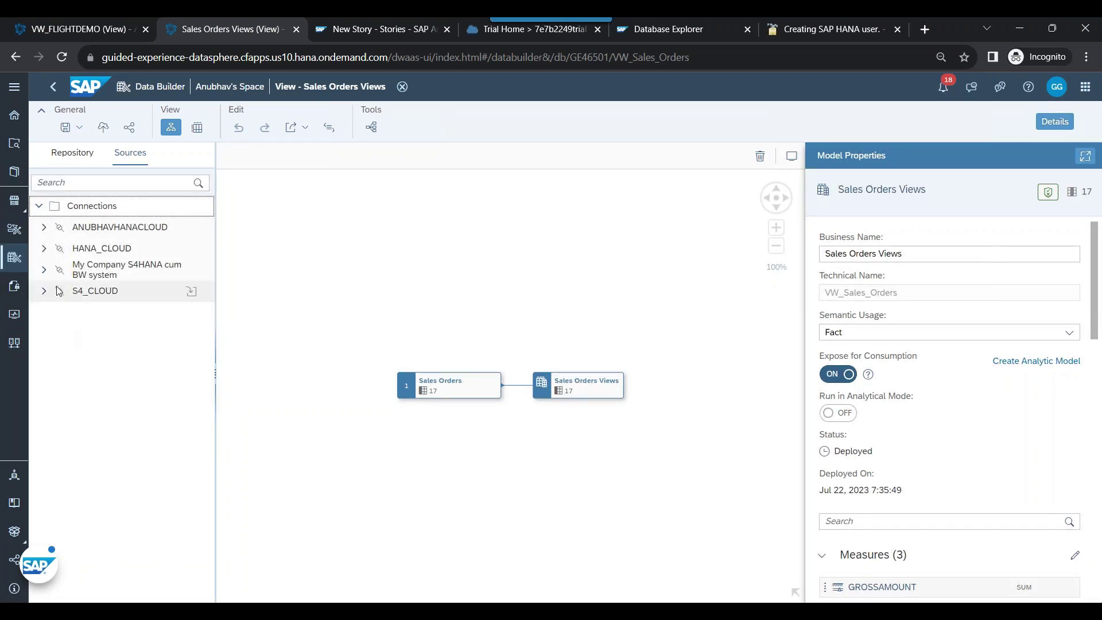
Re-expand HANA_CLOUD > DWC_DEMO and drag the SalesOrders table onto the Sales Orders node.
click(43, 248)
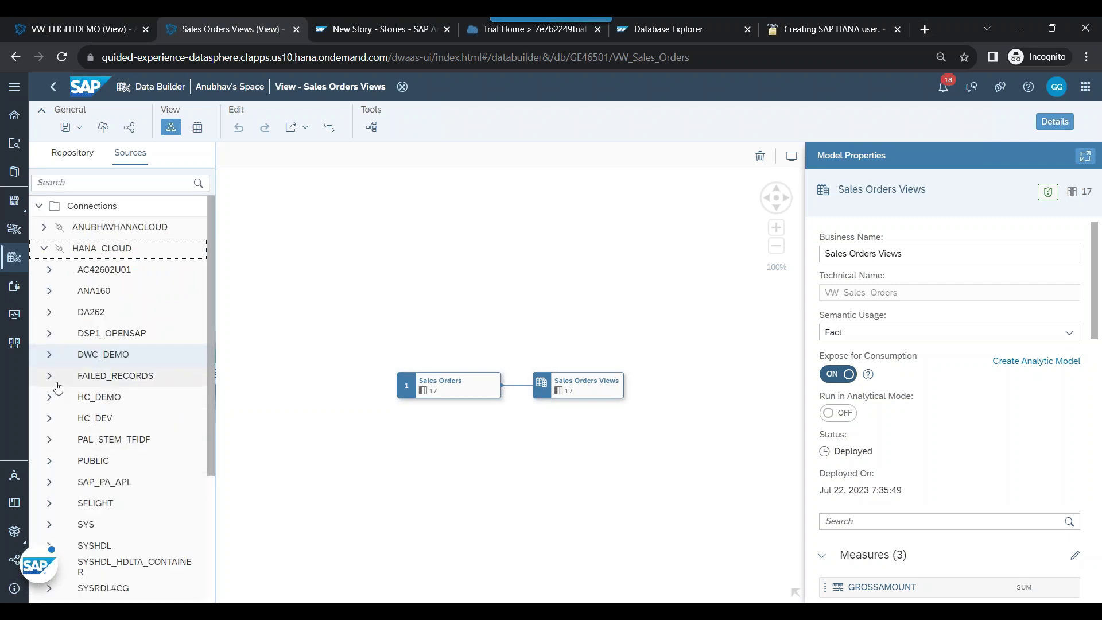
click(49, 355)
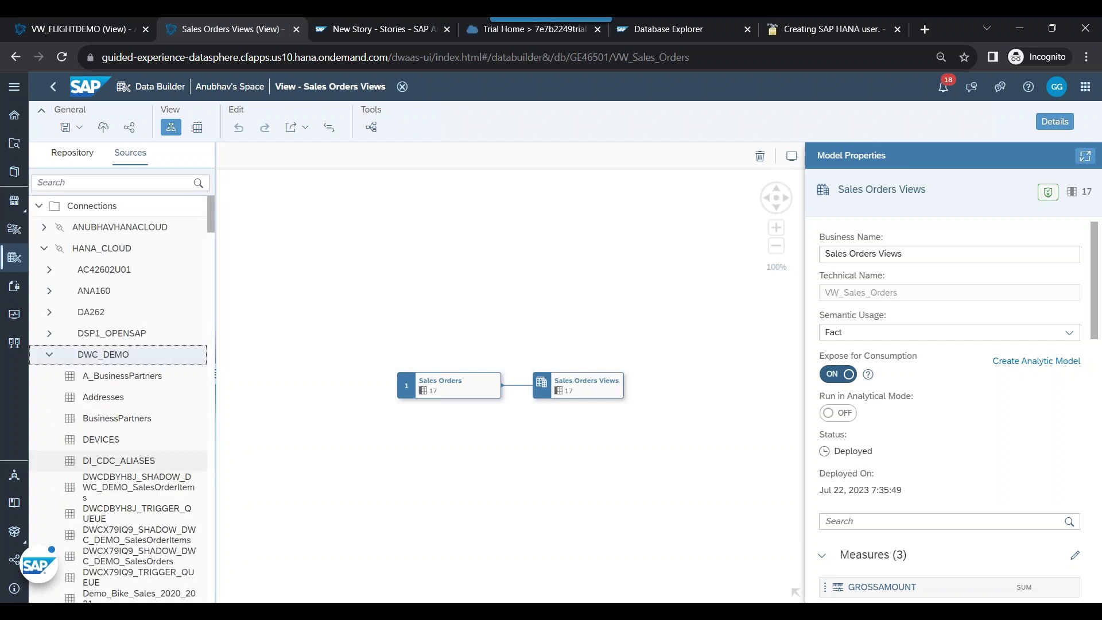
scroll(121, 451, down, 10)
scroll(141, 449, down, 15)
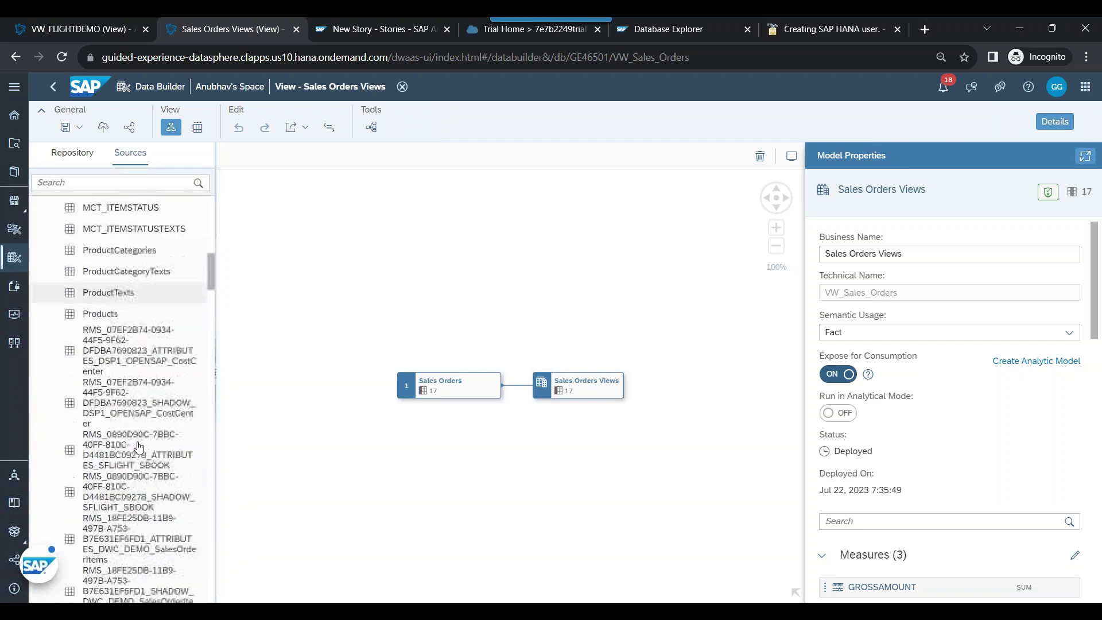
scroll(141, 448, down, 15)
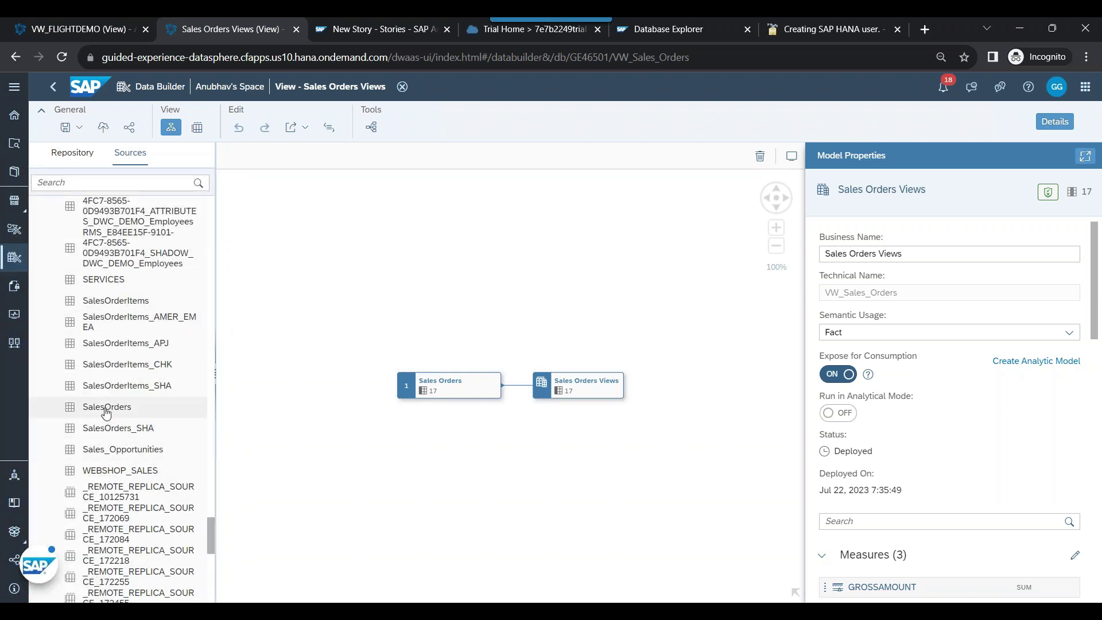
drag(109, 408, 462, 395)
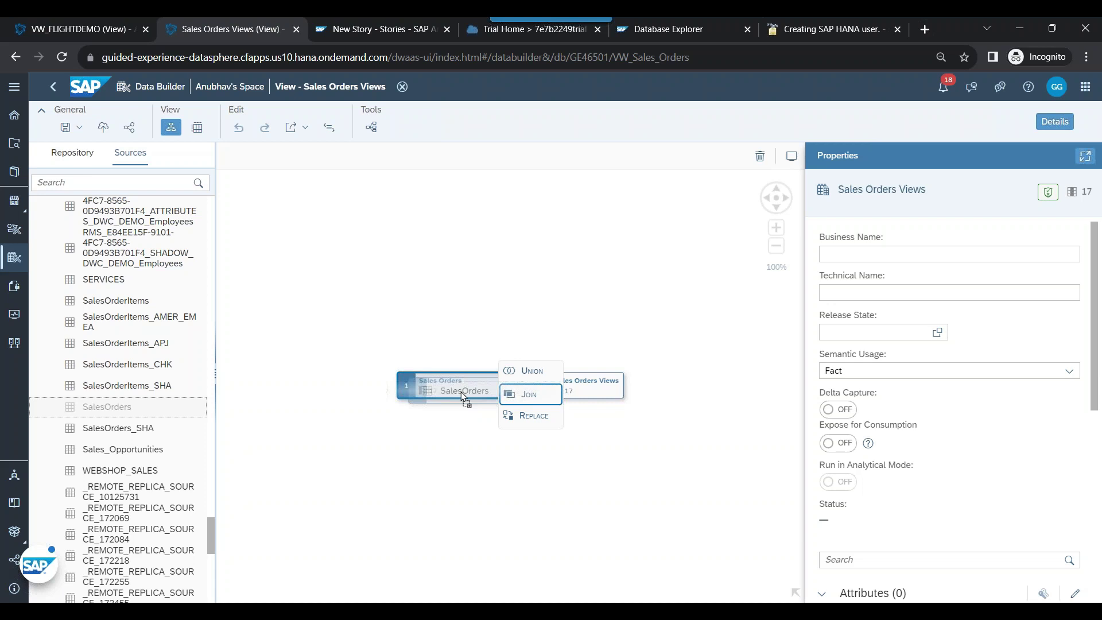
Drop SalesOrders on Replace and prefix the import name with R_ to read R_SalesOrders.
drag(462, 393, 523, 414)
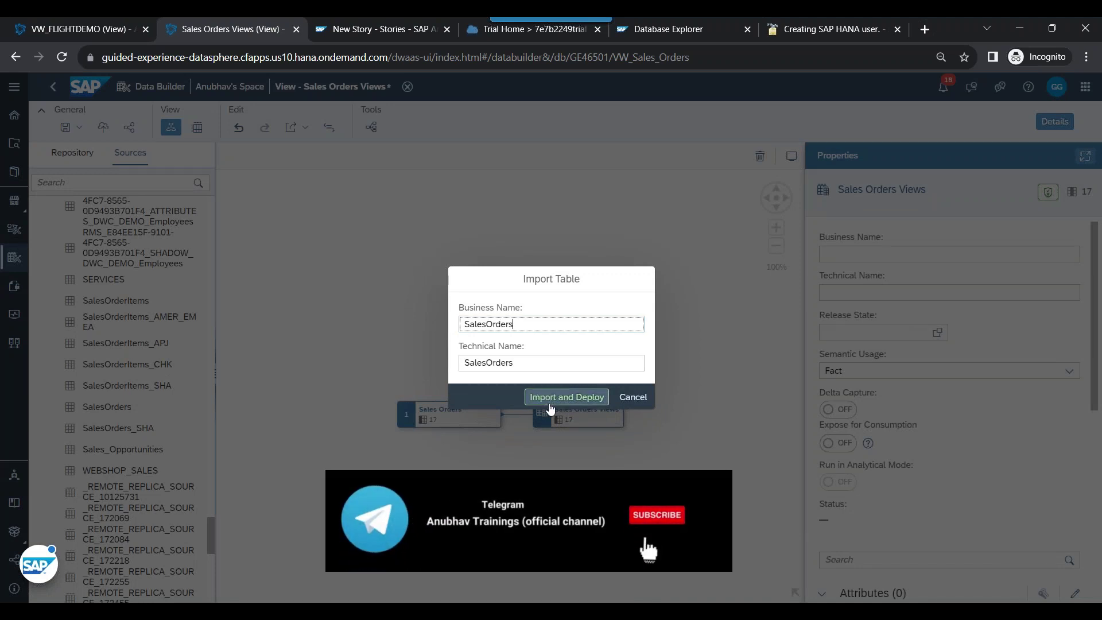
text(R)
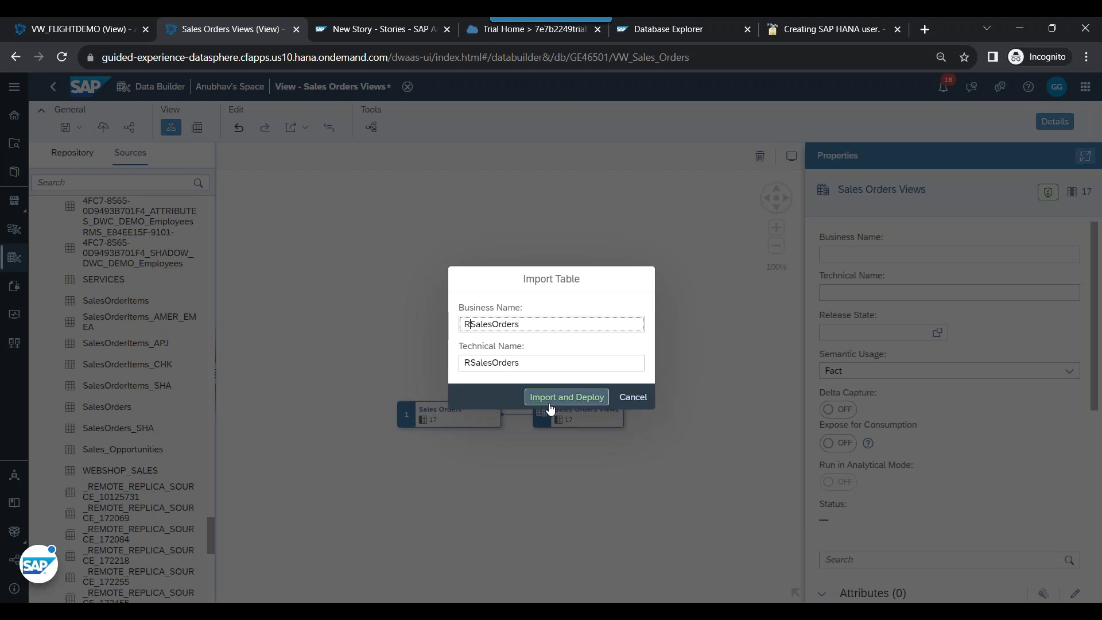
text(_)
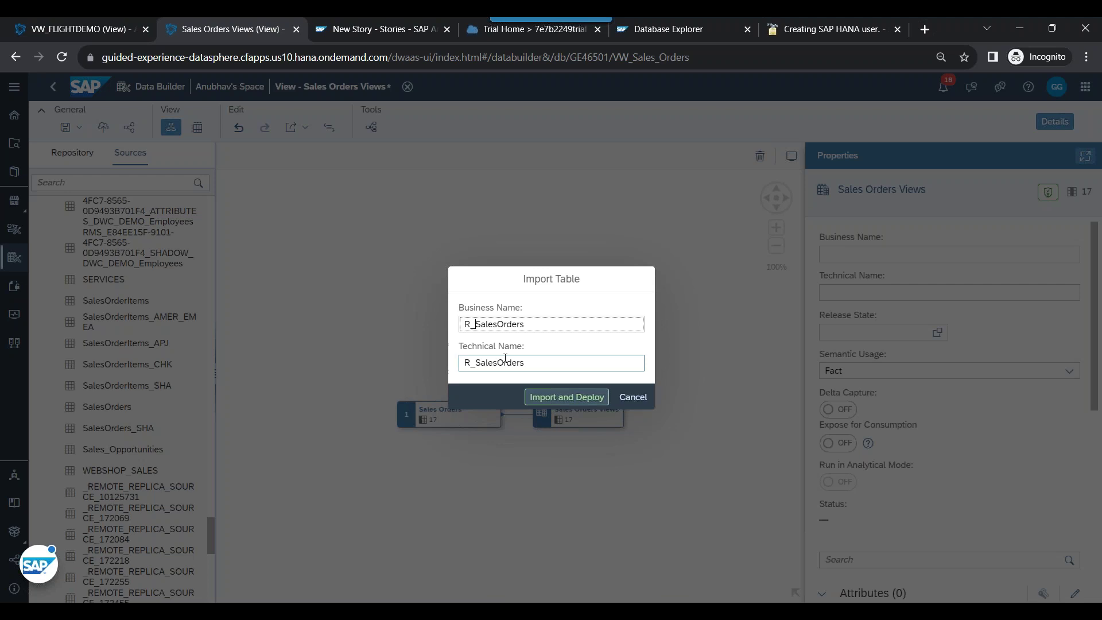
Import and deploy R_SalesOrders, check its 17-column mapping, and replace the Sales Orders source.
click(559, 400)
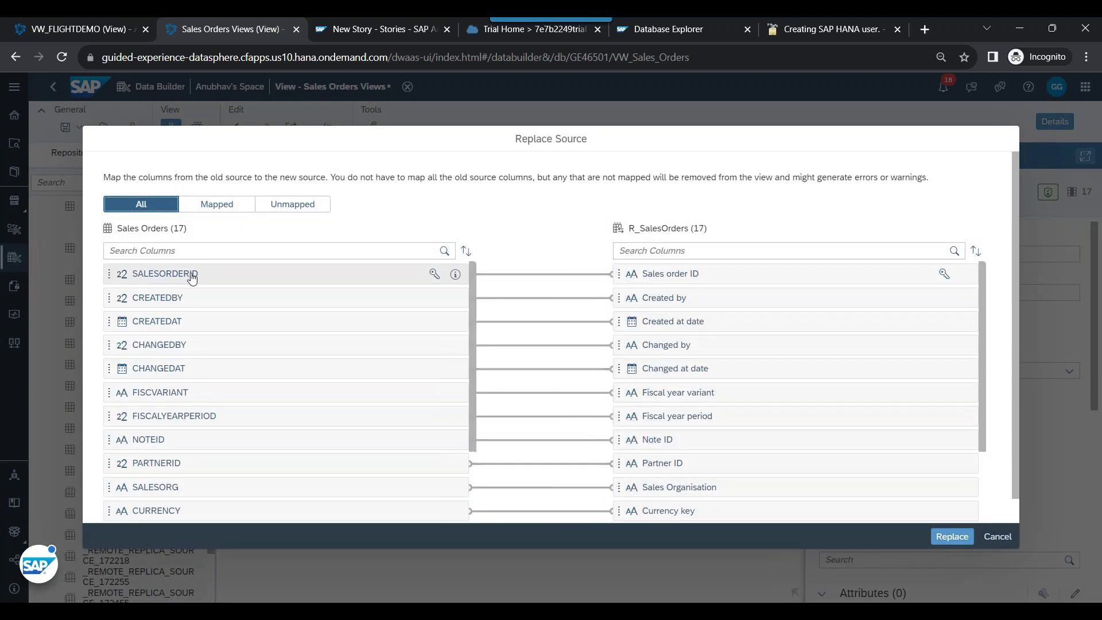
scroll(233, 445, down, 5)
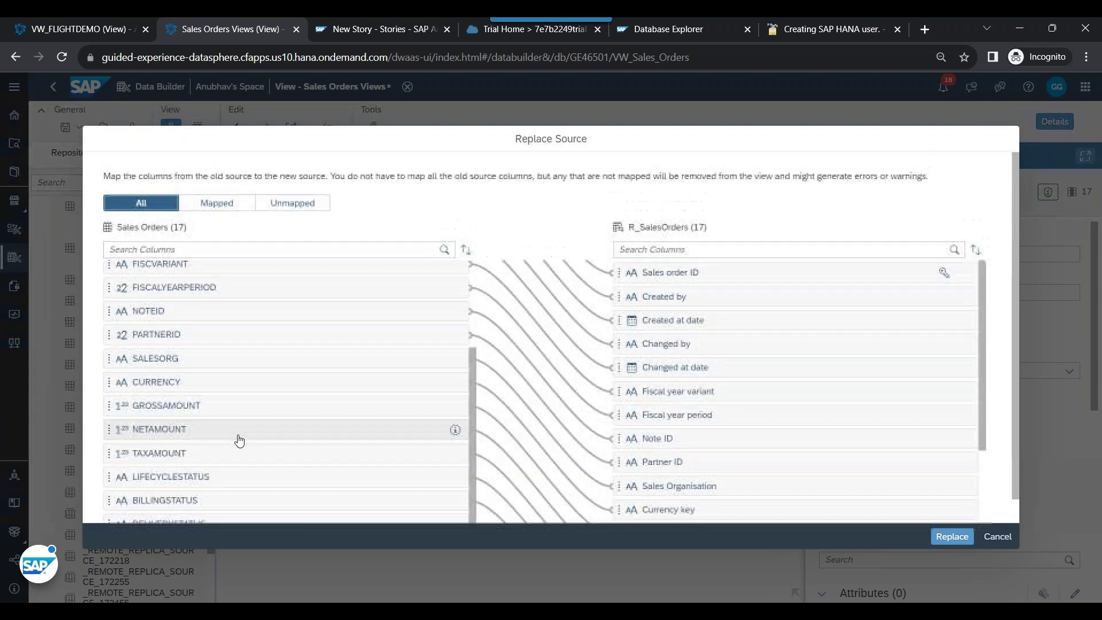
scroll(356, 420, up, 3)
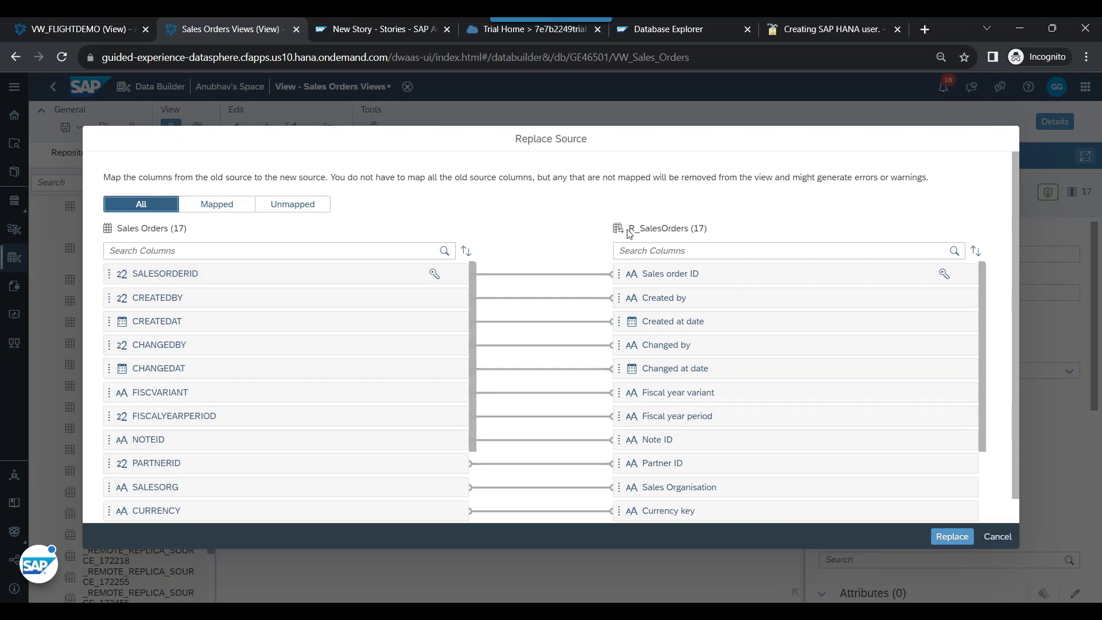
drag(628, 228, 695, 228)
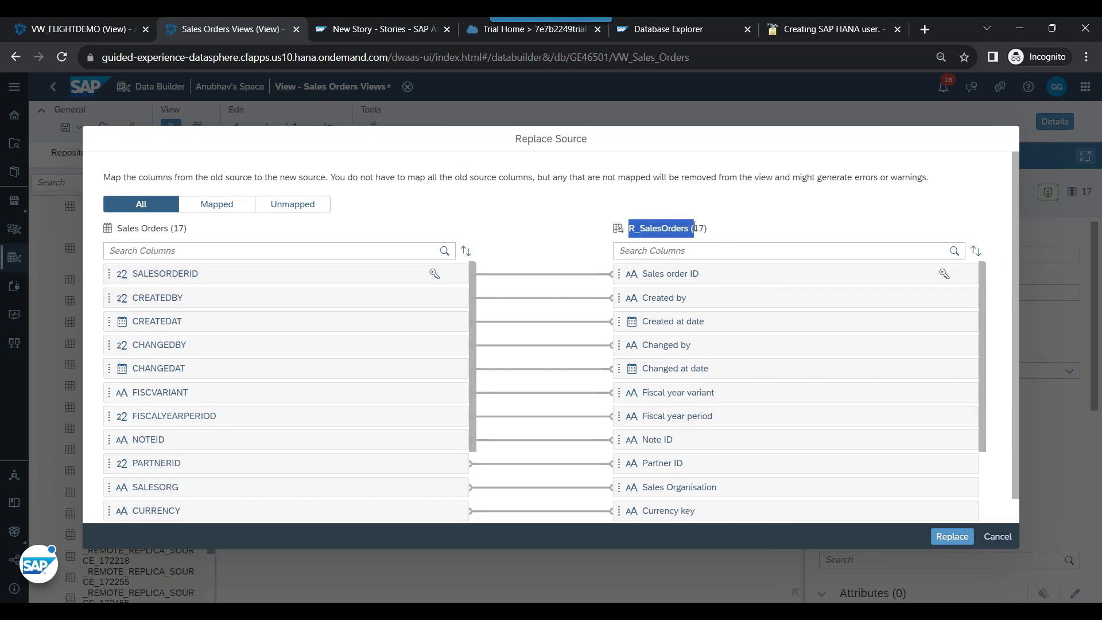
click(667, 236)
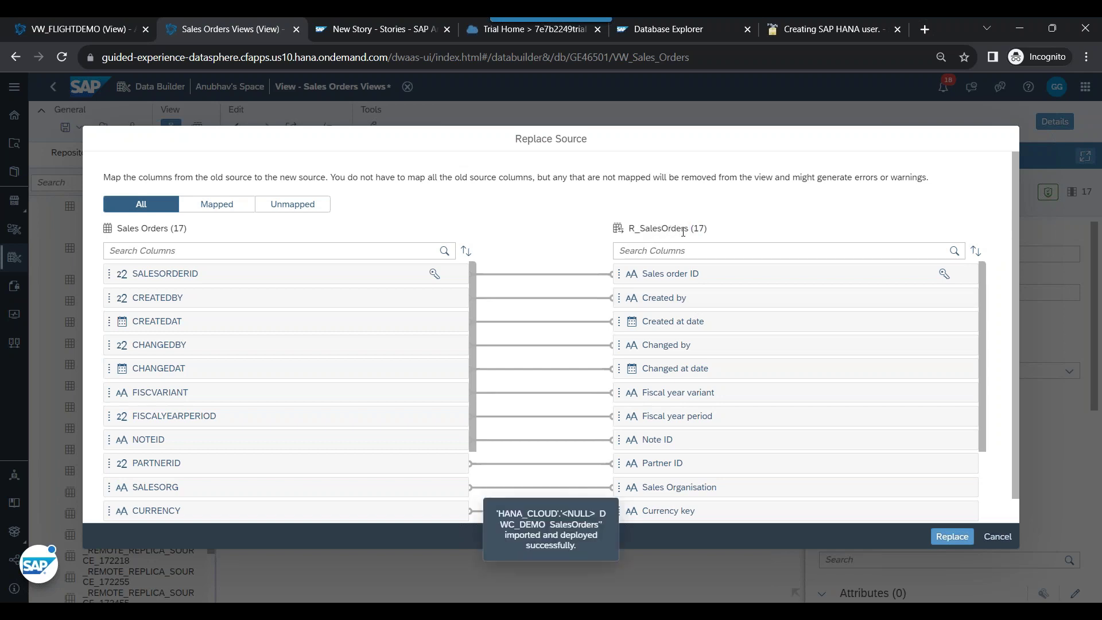
click(661, 251)
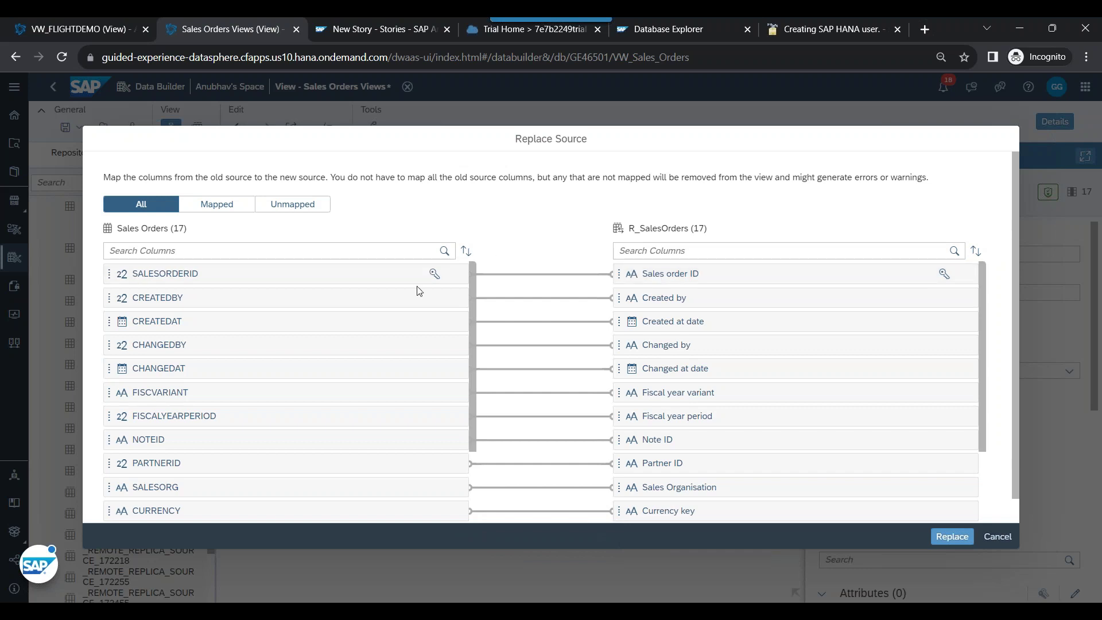
scroll(622, 310, down, 5)
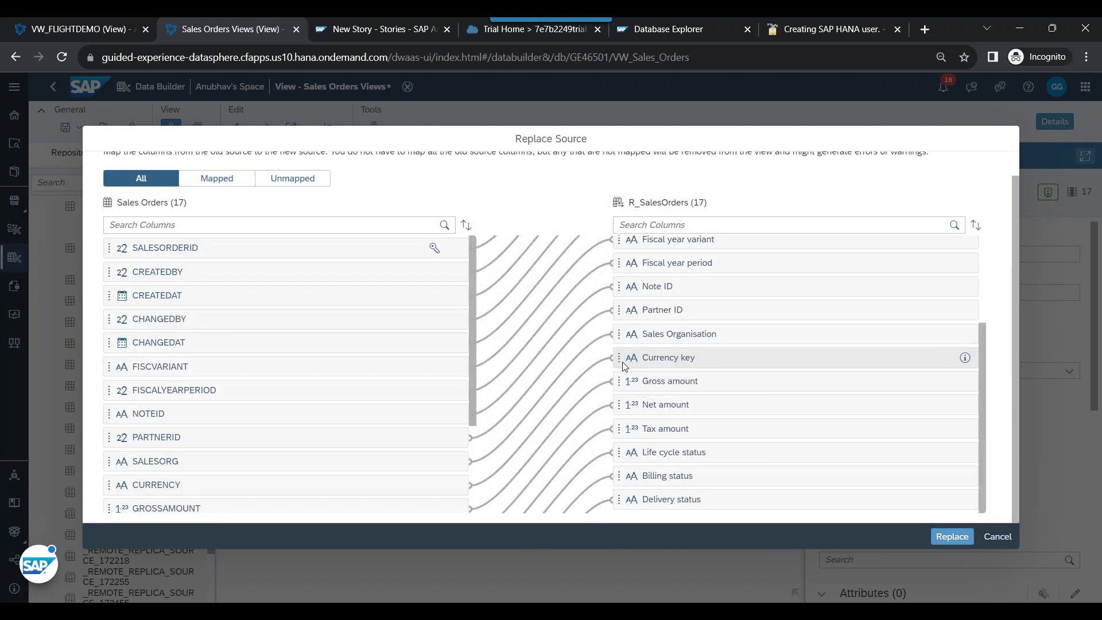
scroll(623, 500, up, 5)
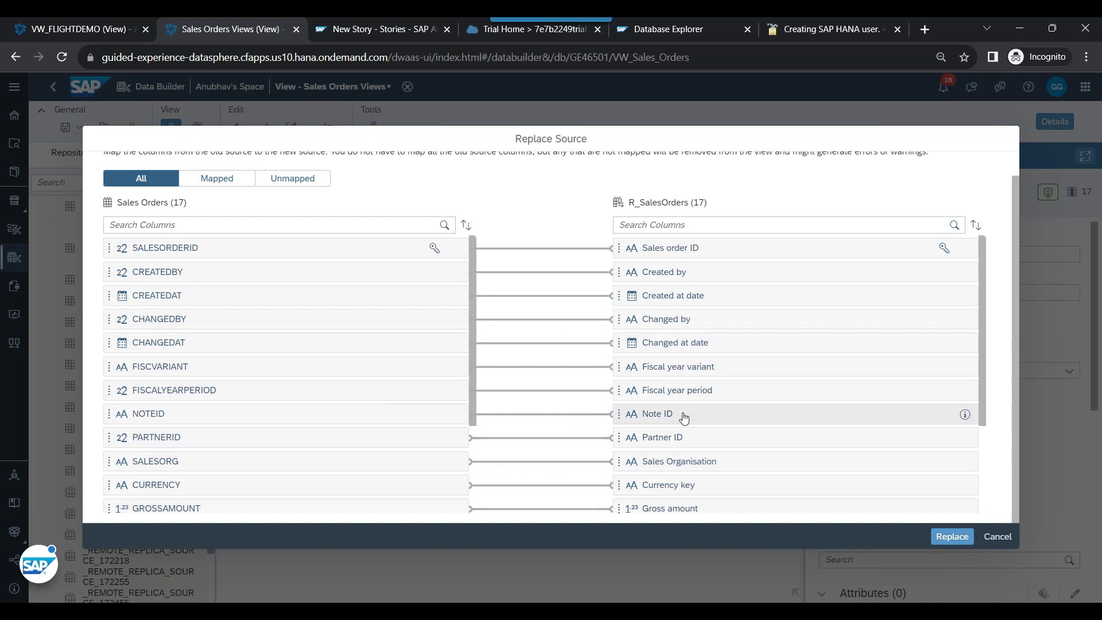
click(953, 538)
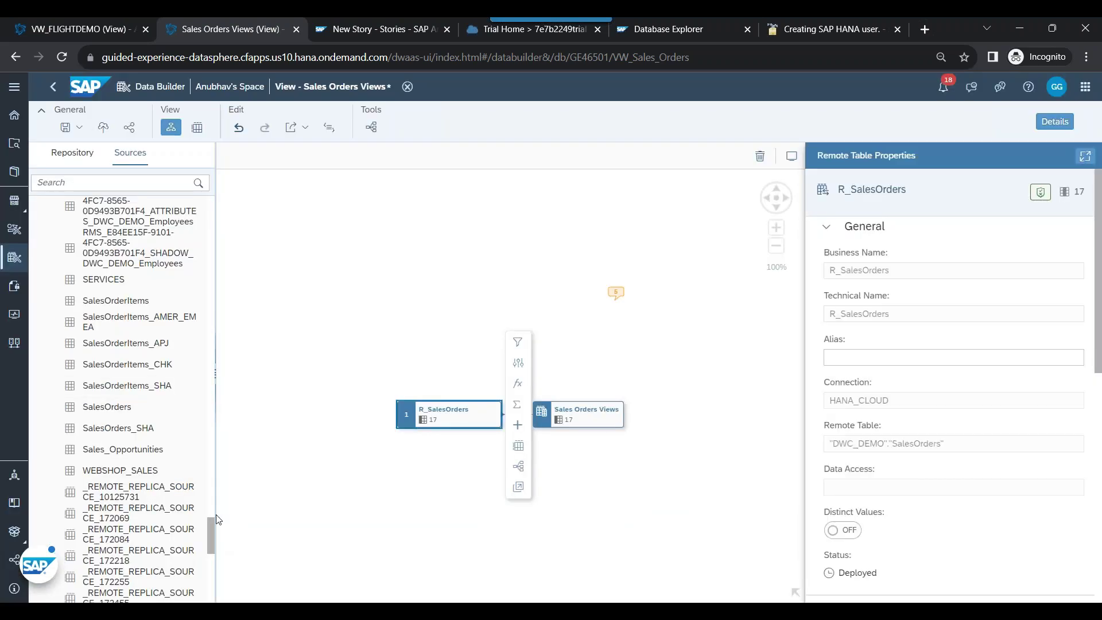
Scroll the Sources panel to the top and collapse then re-expand DWC_DEMO to list its tables.
drag(209, 527, 202, 203)
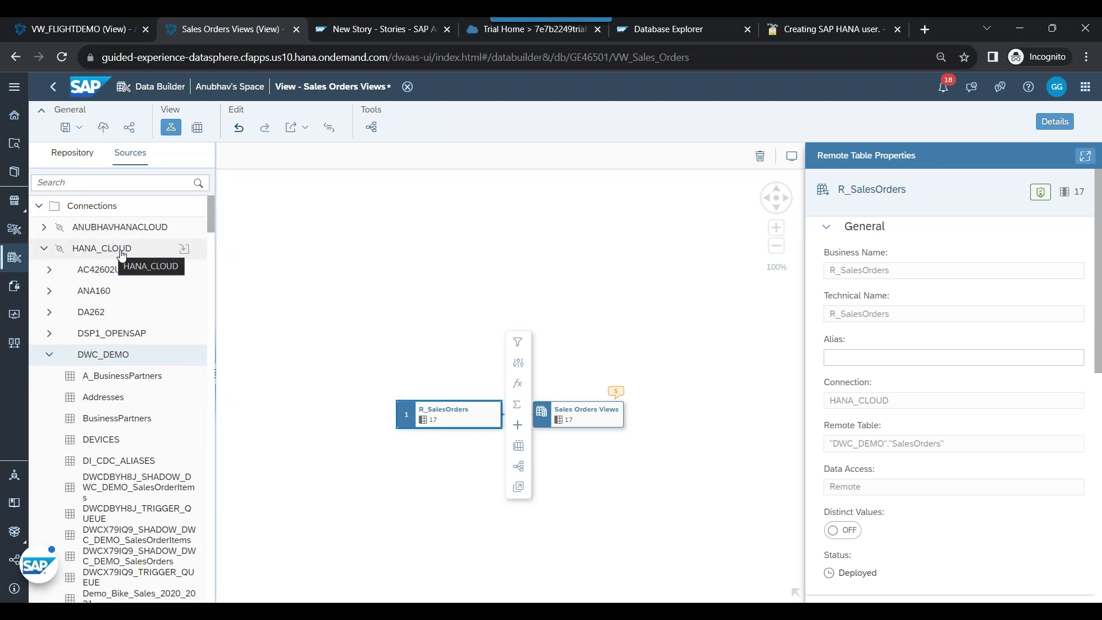
click(50, 360)
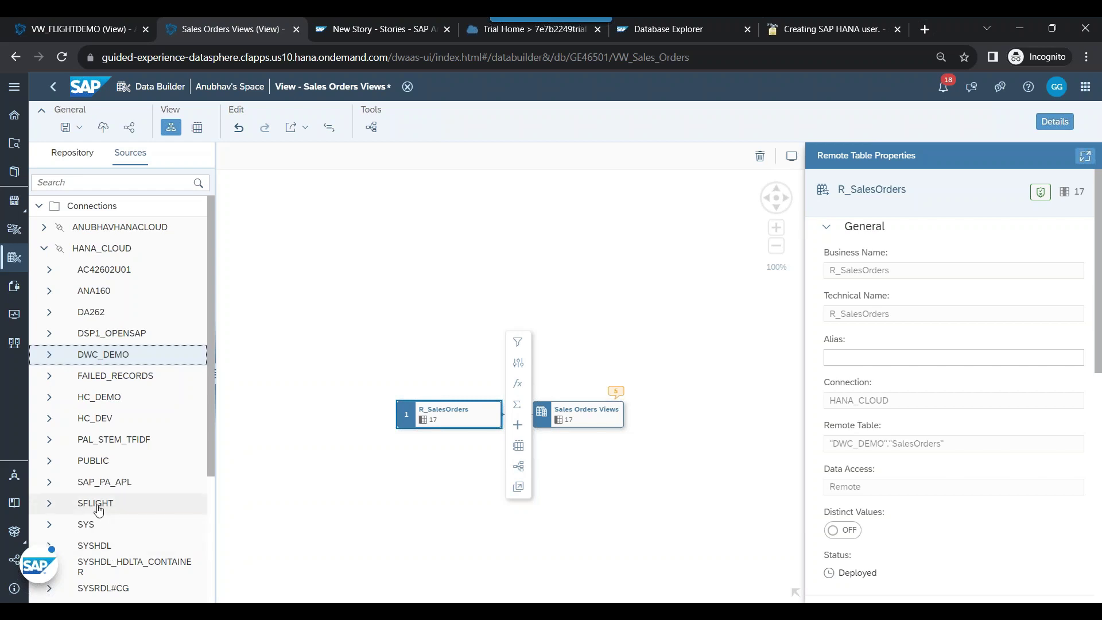
click(49, 354)
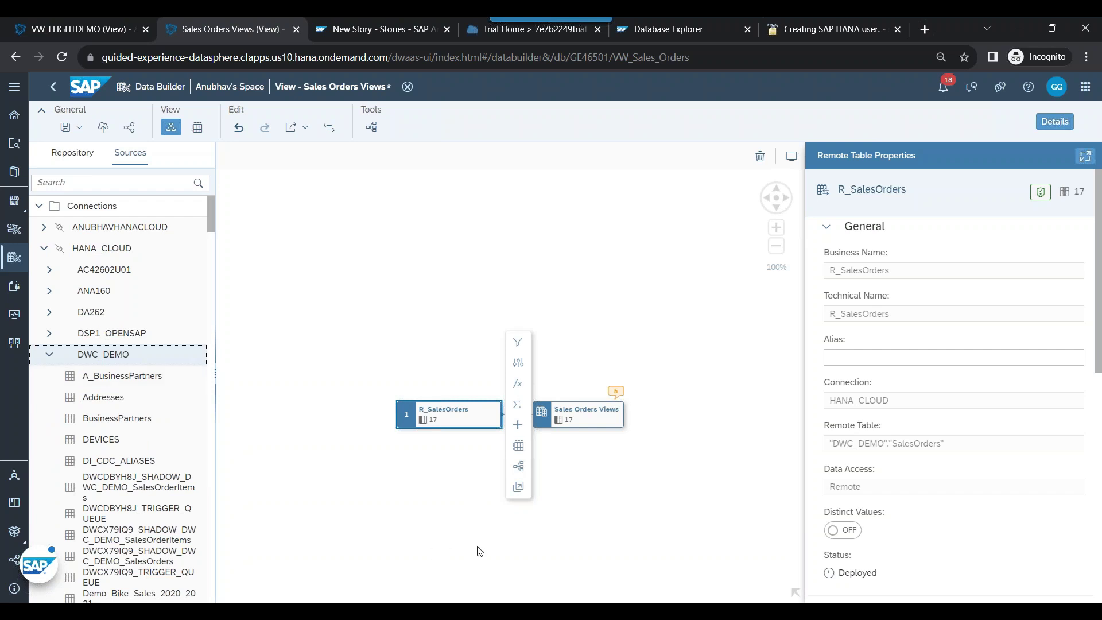
Review the view's five data-type warnings, then deploy Sales Orders Views anyway.
click(614, 424)
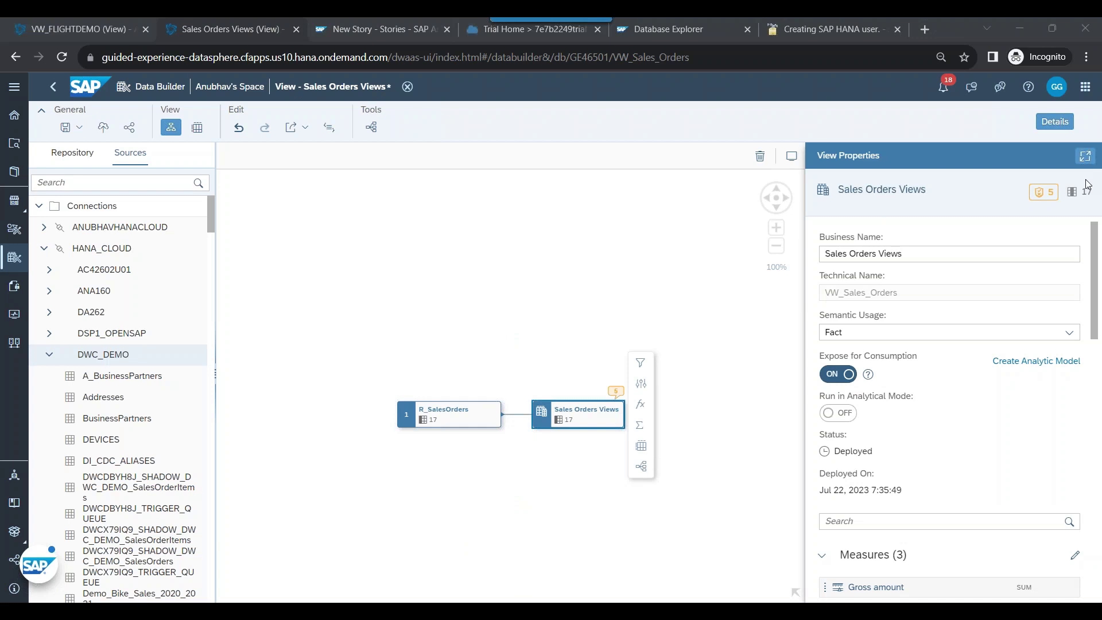
click(1044, 192)
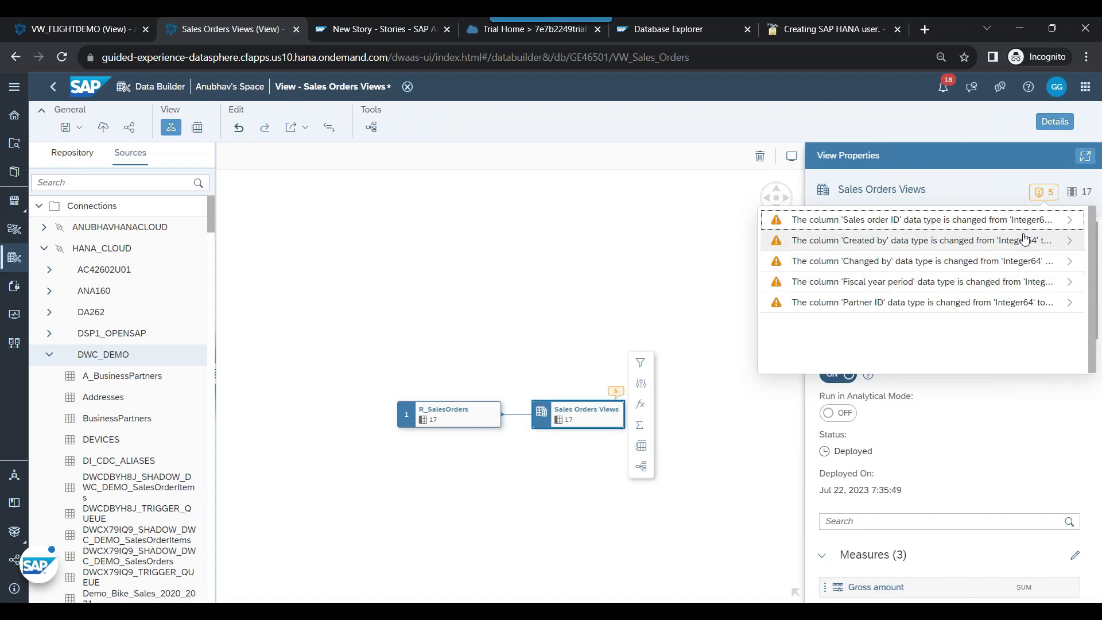
click(967, 435)
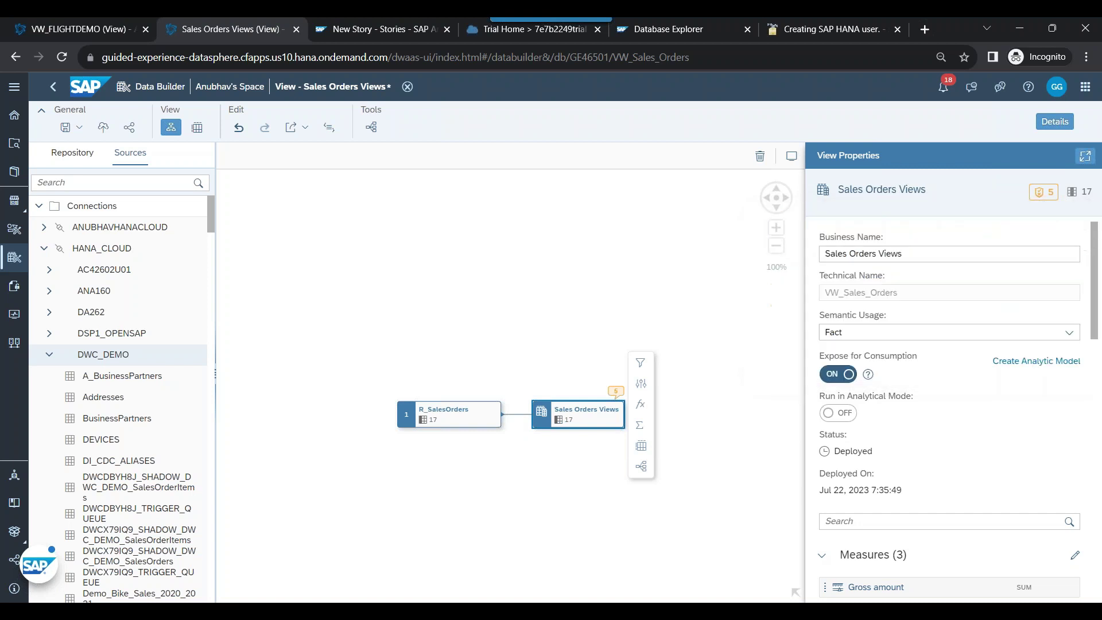
click(103, 130)
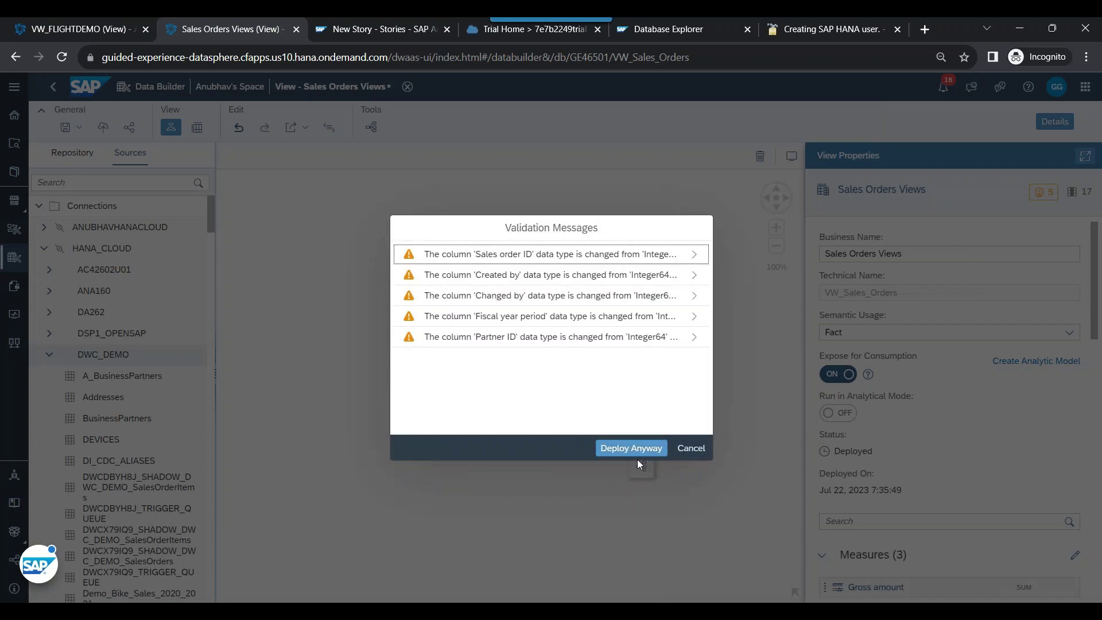
click(633, 452)
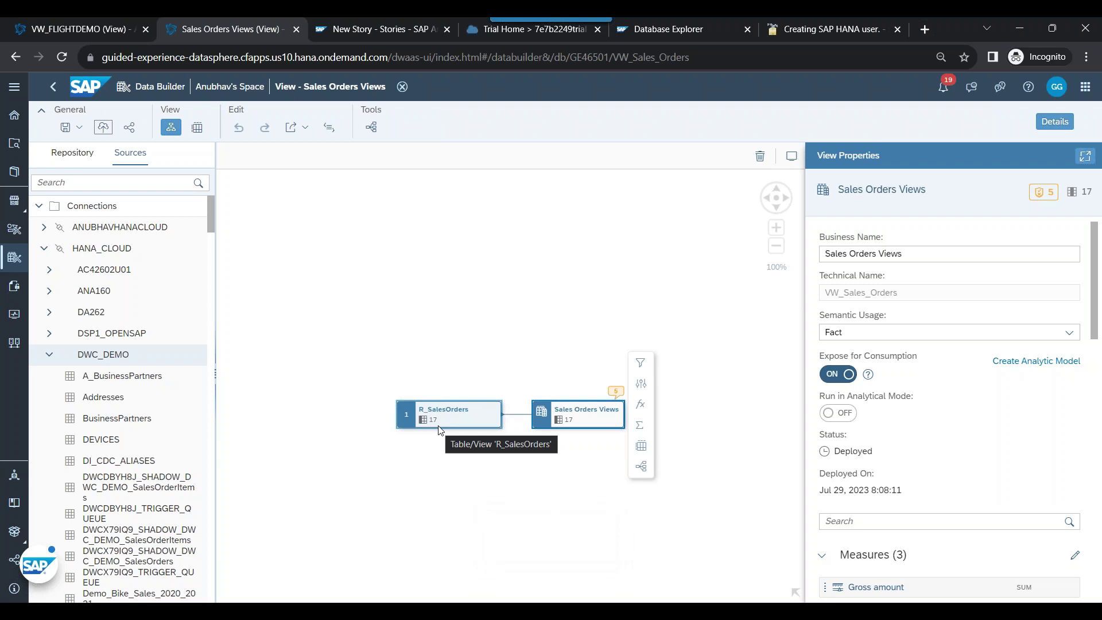
In the Repository, expand Tables to confirm R_SalesOrders is listed, then collapse it again.
click(72, 153)
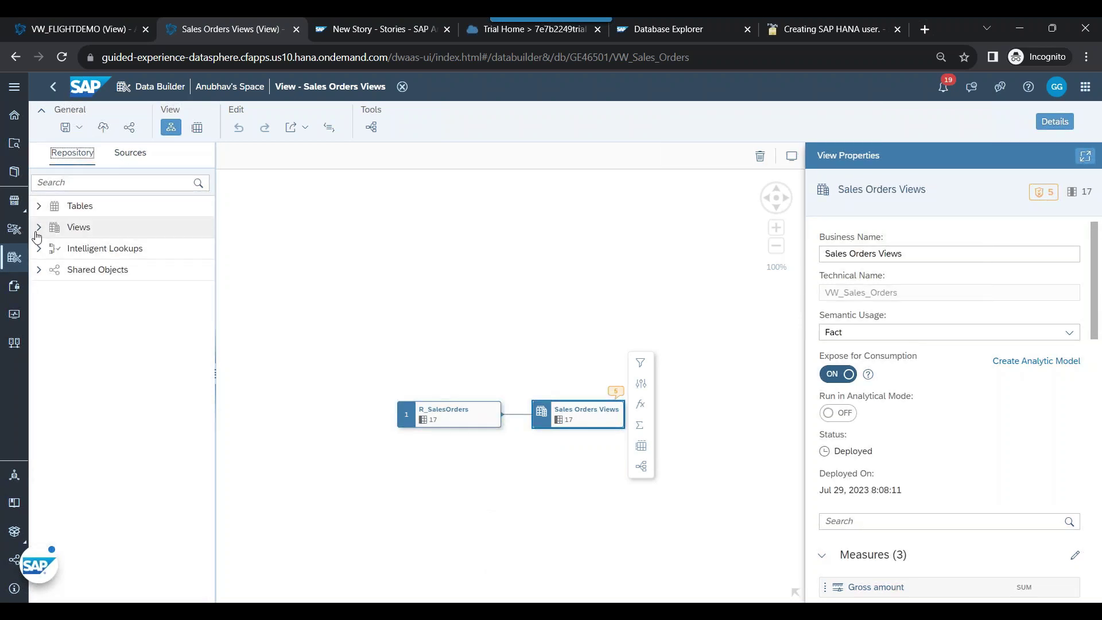
click(38, 206)
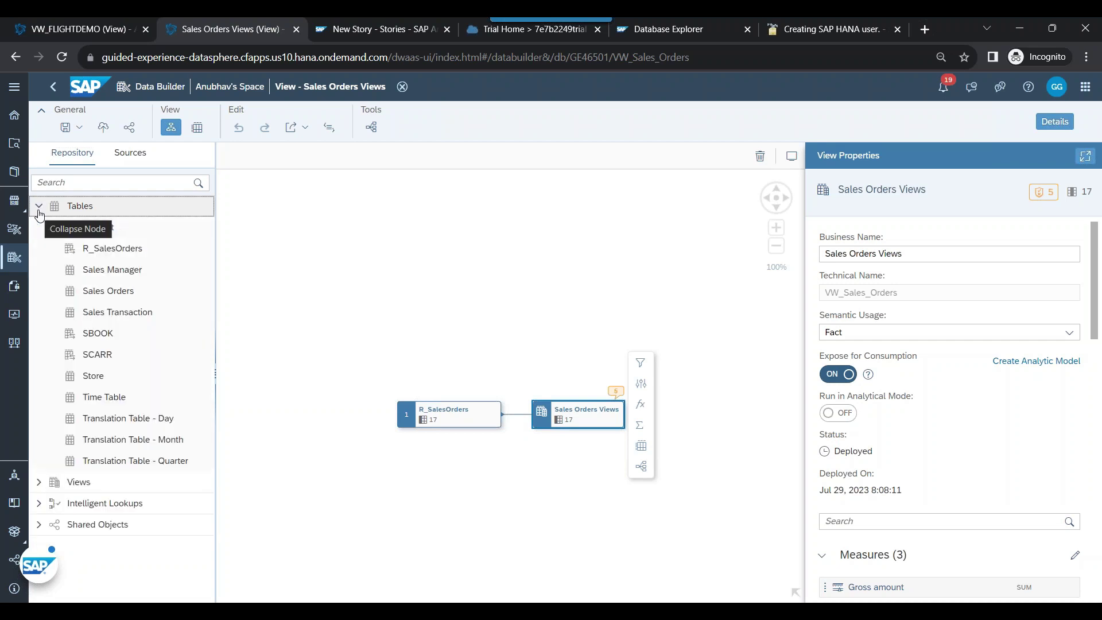
click(39, 208)
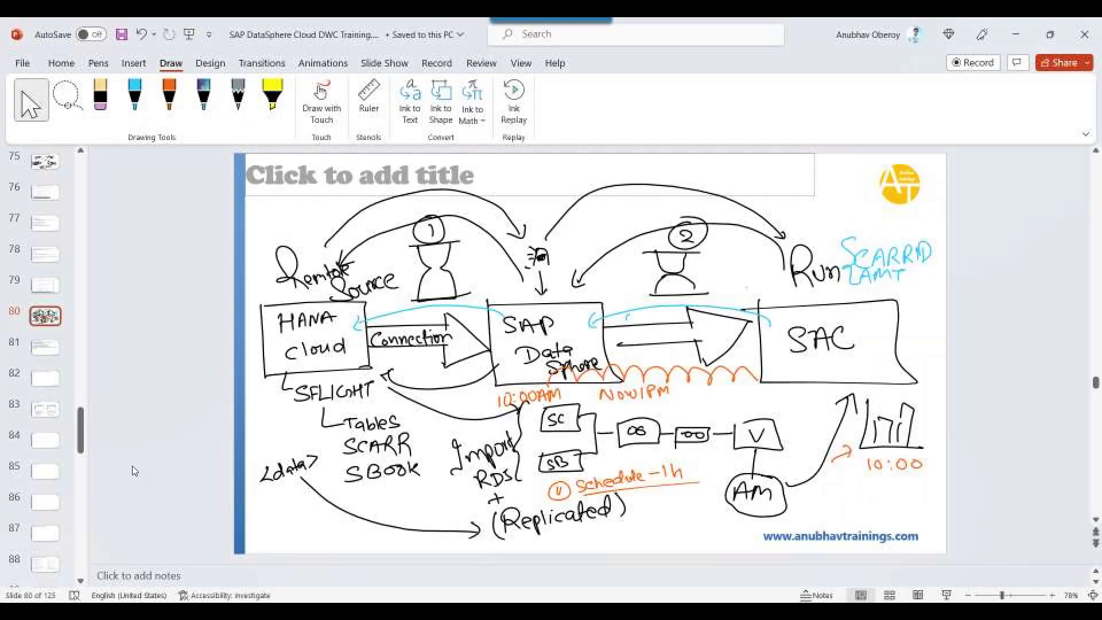
Insert a new slide 81 after slide 80 and delete its empty content placeholder.
right_click(46, 338)
click(90, 394)
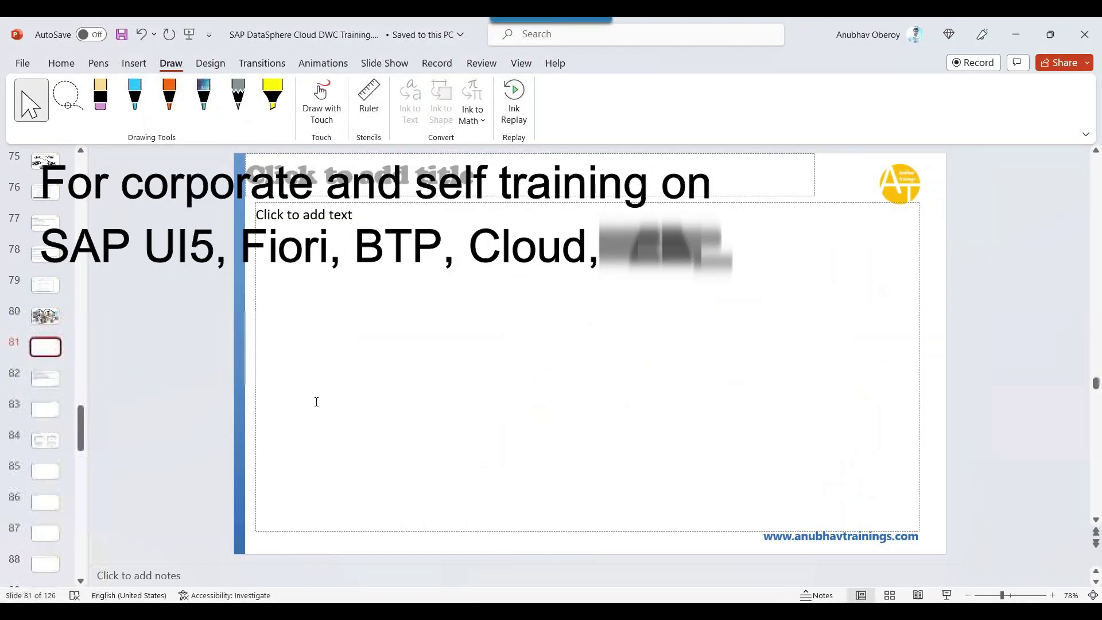
click(513, 204)
key(Delete)
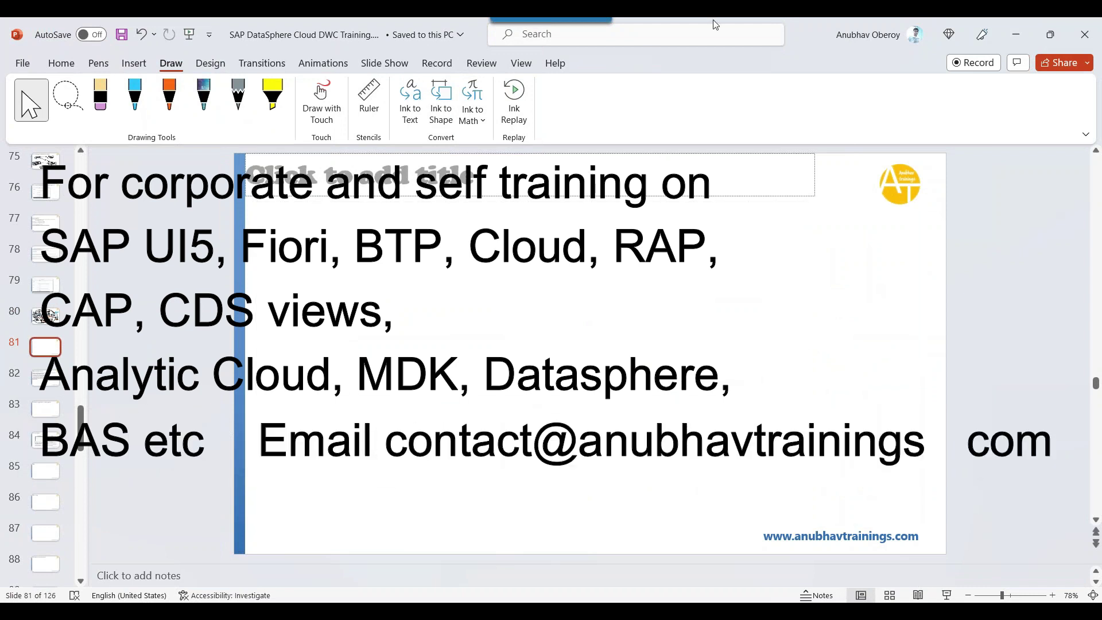
With a black pen, draw a boxed SO and a View box above it.
click(134, 87)
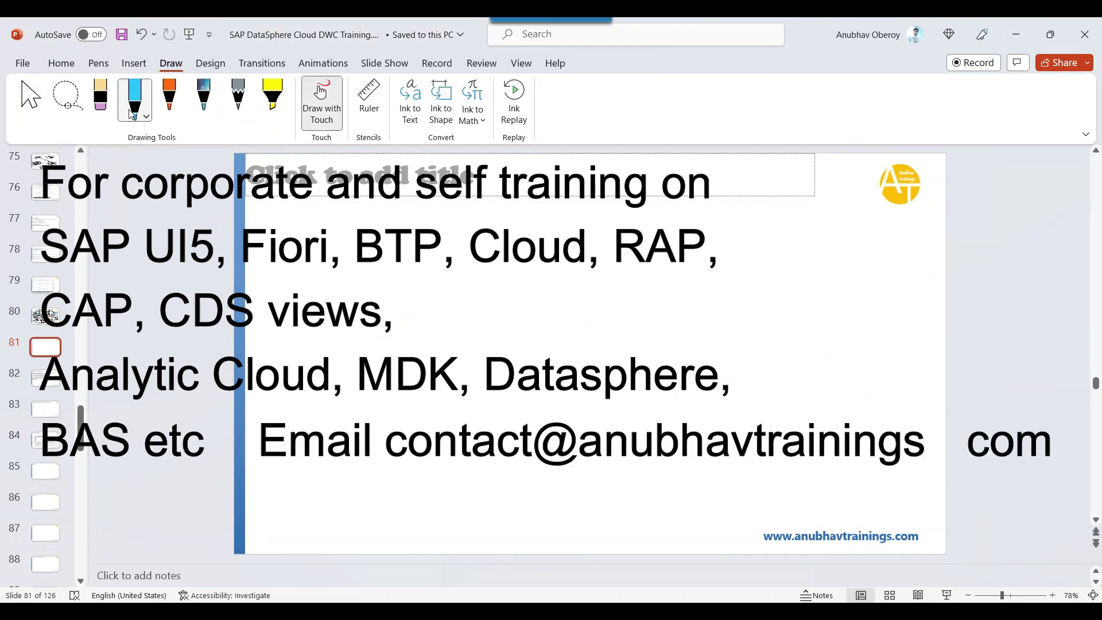
click(147, 118)
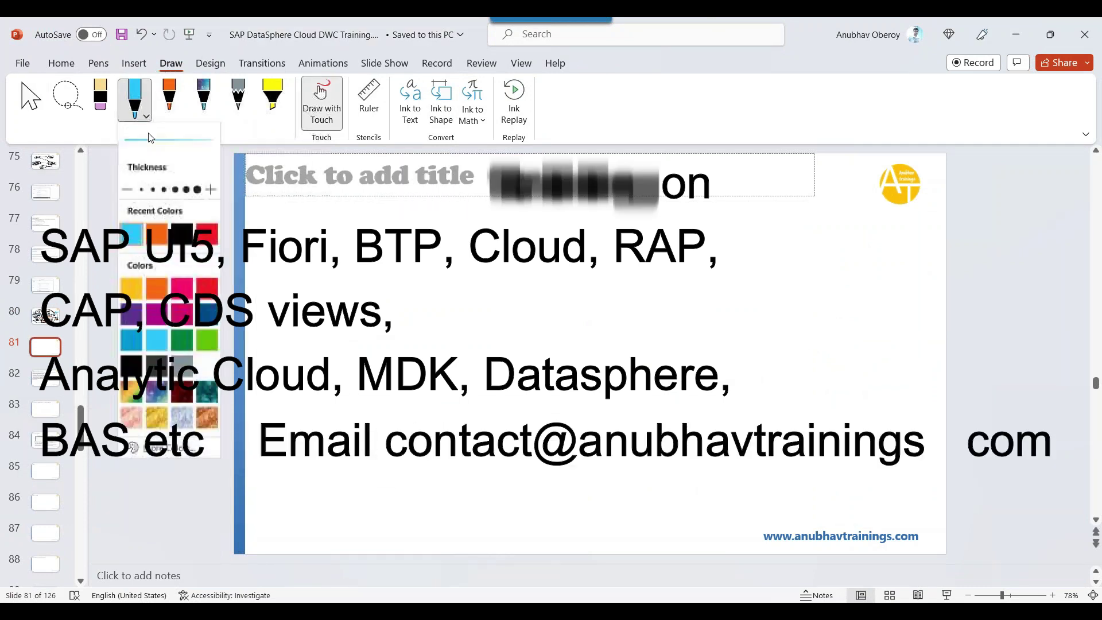
click(144, 285)
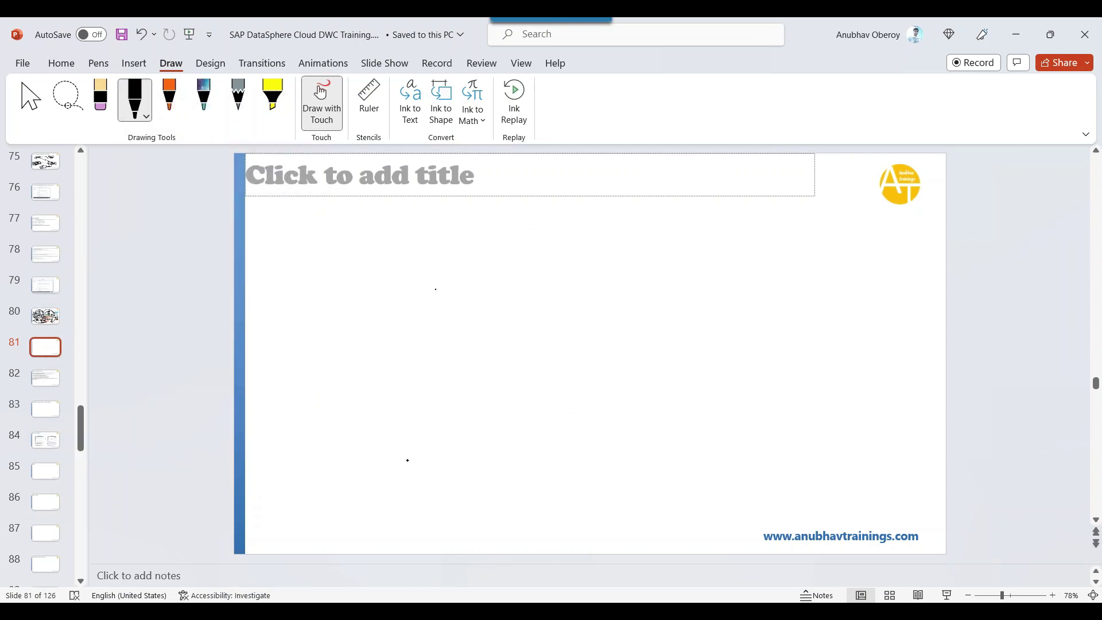
mouse_move(411, 463)
mouse_down()
mouse_move(407, 476)
mouse_move(429, 471)
mouse_up()
mouse_move(402, 458)
mouse_down()
mouse_move(394, 491)
mouse_move(453, 491)
mouse_move(456, 458)
mouse_up()
drag(351, 402, 515, 443)
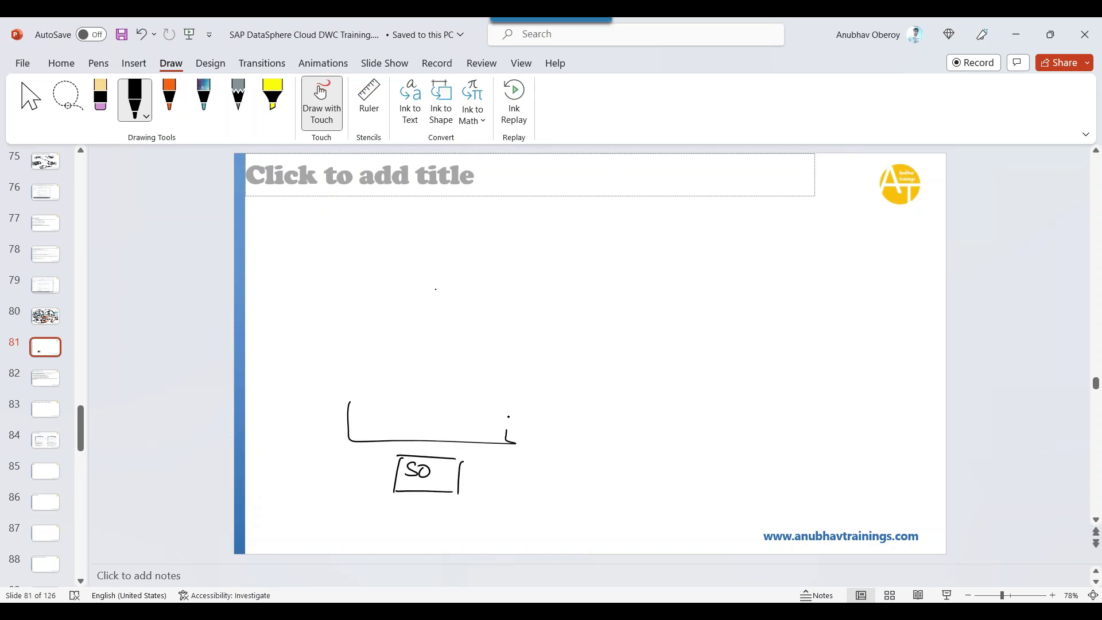
drag(513, 399, 507, 441)
drag(332, 397, 513, 398)
drag(384, 410, 457, 415)
Draw an Am box above View and annotate the View box with 'joins'.
drag(349, 377, 513, 379)
drag(344, 327, 497, 379)
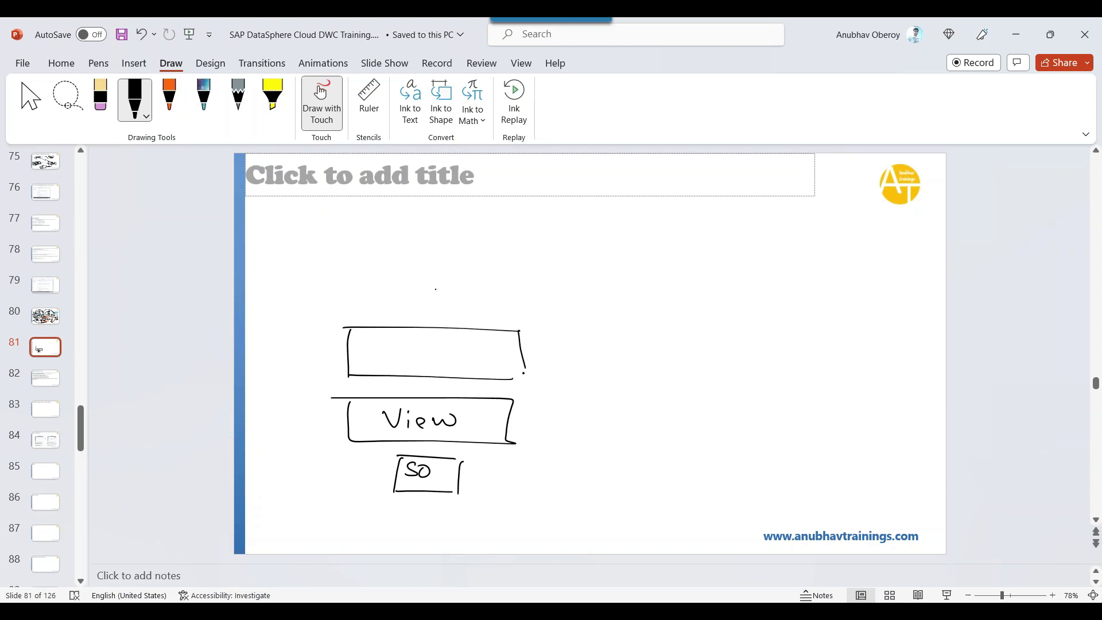
mouse_move(529, 421)
mouse_down()
mouse_move(524, 432)
mouse_move(537, 420)
mouse_move(556, 427)
mouse_up()
mouse_move(564, 417)
mouse_down()
mouse_move(526, 429)
mouse_move(566, 428)
mouse_up()
click(510, 426)
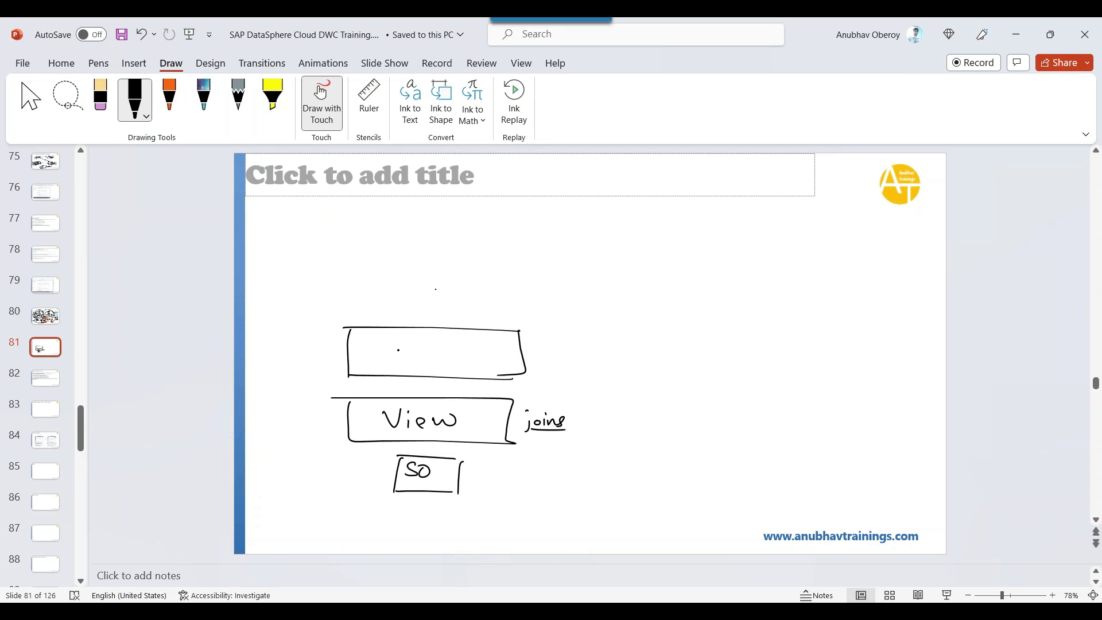
mouse_move(394, 362)
mouse_down()
mouse_move(426, 348)
mouse_move(434, 362)
mouse_up()
click(415, 296)
Draw a top box labelled Rep/Story above the Am box.
mouse_move(327, 236)
mouse_down()
mouse_move(350, 296)
mouse_move(626, 232)
mouse_move(315, 235)
mouse_up()
drag(422, 248, 420, 283)
mouse_move(422, 253)
mouse_down()
mouse_move(438, 282)
mouse_move(453, 279)
mouse_up()
click(462, 263)
drag(458, 270, 458, 276)
drag(490, 241, 467, 285)
mouse_move(503, 260)
mouse_down()
mouse_move(491, 277)
mouse_move(508, 278)
mouse_up()
mouse_move(500, 265)
mouse_down()
mouse_move(525, 264)
mouse_move(541, 292)
mouse_up()
click(549, 270)
click(442, 329)
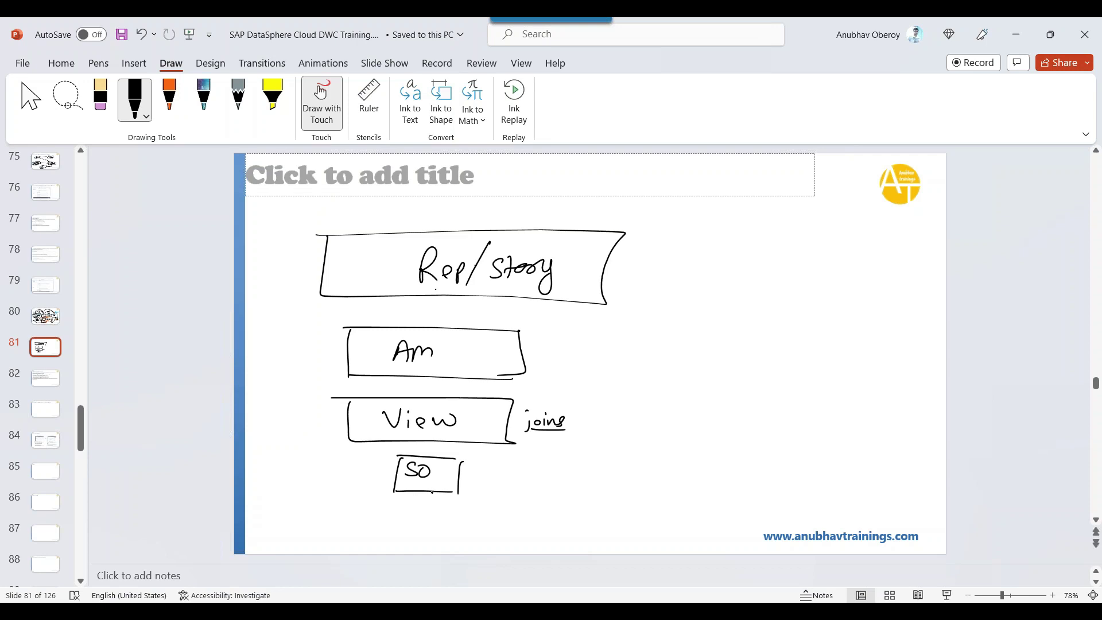
Cross out SO, write a boxed RSO beside it, and add arrows to View, Am and Rep/Story.
mouse_move(406, 458)
mouse_down()
mouse_move(446, 488)
mouse_move(405, 495)
mouse_up()
mouse_move(505, 463)
mouse_down()
mouse_move(506, 484)
mouse_move(525, 482)
mouse_up()
mouse_move(551, 467)
mouse_down()
mouse_move(545, 481)
mouse_move(553, 466)
mouse_up()
mouse_move(495, 462)
mouse_down()
mouse_move(493, 474)
mouse_move(580, 476)
mouse_move(495, 459)
mouse_move(483, 486)
mouse_up()
drag(291, 422, 317, 418)
drag(309, 413, 309, 425)
drag(300, 357, 325, 353)
drag(290, 292, 308, 287)
drag(308, 286, 309, 296)
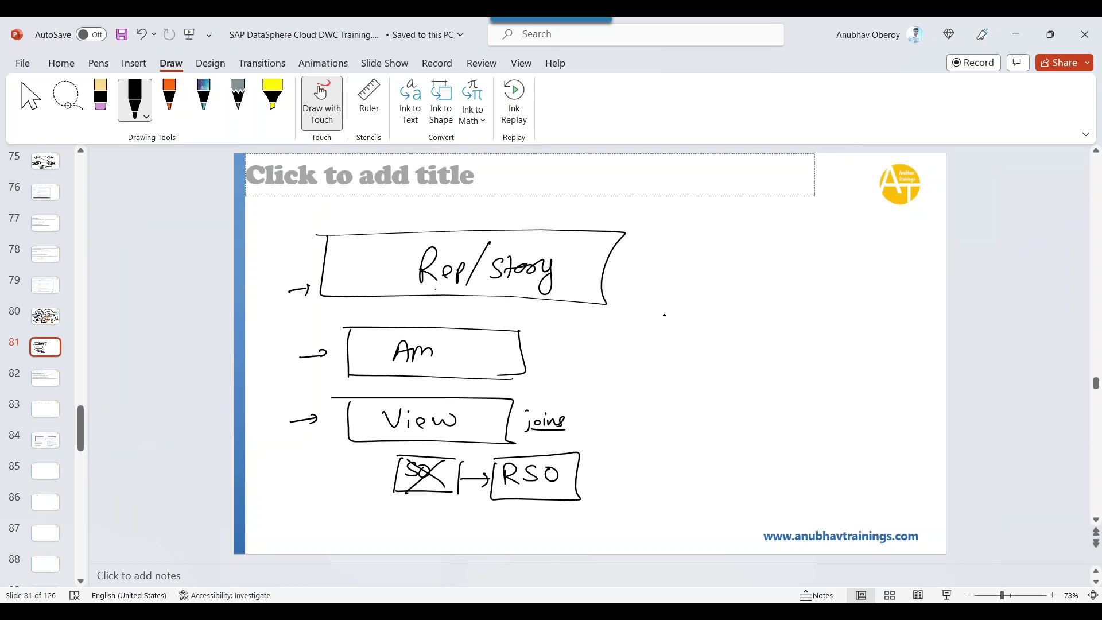
Ink the notes 'No Maintenance', '0%' and 'Layers' beside the stacked boxes, adding small marks.
mouse_move(585, 385)
mouse_down()
mouse_move(586, 360)
mouse_move(608, 356)
mouse_up()
mouse_move(622, 366)
mouse_down()
mouse_move(648, 369)
mouse_move(656, 356)
mouse_move(681, 377)
mouse_move(701, 361)
mouse_move(714, 375)
mouse_move(723, 355)
mouse_move(721, 378)
mouse_move(820, 362)
mouse_up()
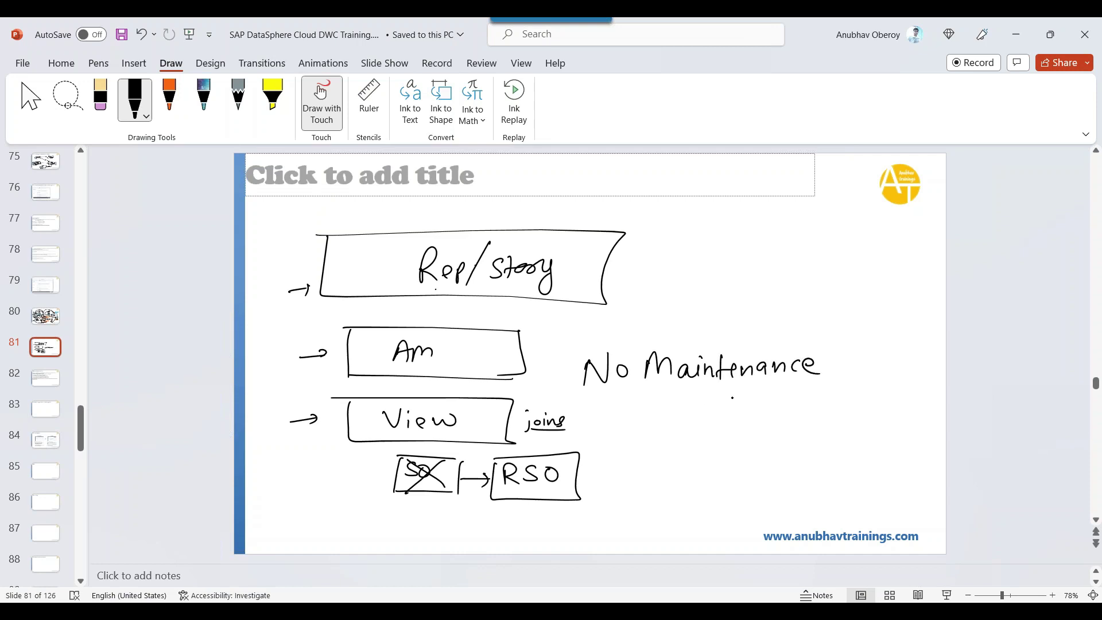
mouse_move(710, 397)
mouse_down()
mouse_move(706, 423)
mouse_move(711, 398)
mouse_move(764, 414)
mouse_up()
click(515, 420)
drag(549, 325, 557, 320)
drag(601, 287, 609, 290)
mouse_move(629, 434)
mouse_down()
mouse_move(639, 464)
mouse_move(658, 457)
mouse_move(669, 476)
mouse_move(702, 448)
mouse_move(705, 459)
mouse_up()
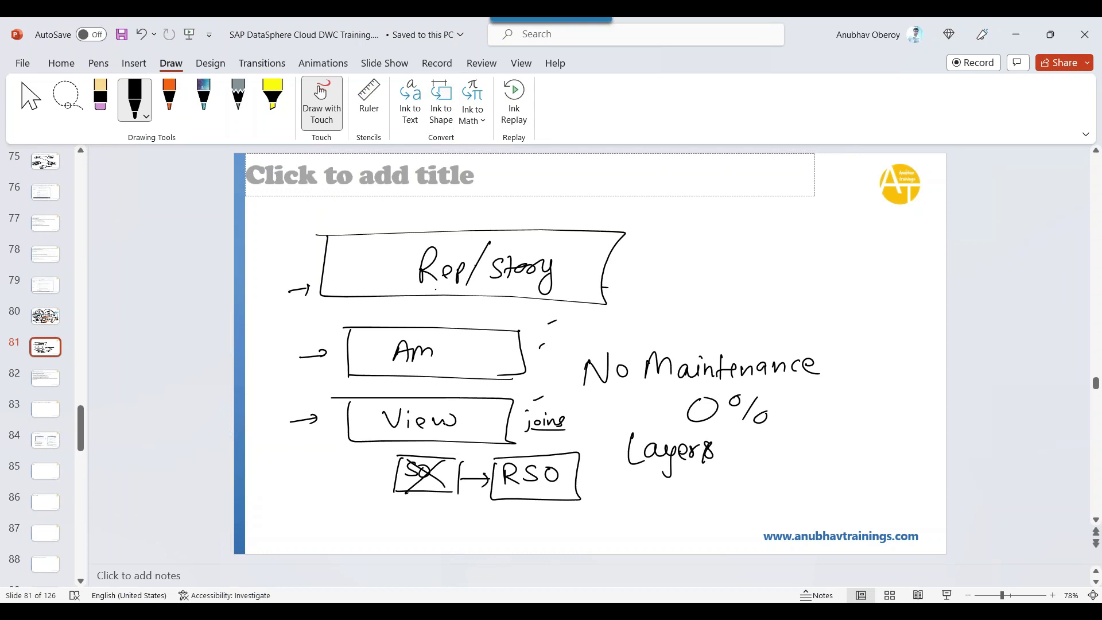
Draw upward arrows linking RSO to View, Am and Rep/Story, marking an x beside Rep/Story.
mouse_move(577, 478)
mouse_down()
mouse_move(590, 470)
mouse_move(570, 303)
mouse_move(581, 313)
mouse_up()
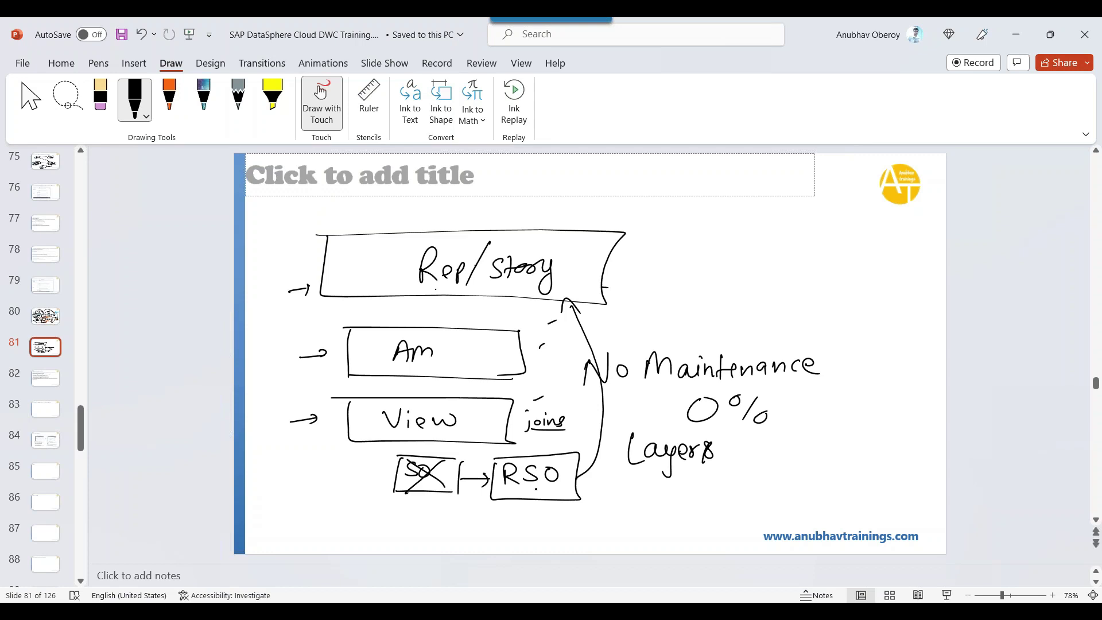
mouse_move(569, 274)
mouse_down()
mouse_move(586, 291)
mouse_move(576, 293)
mouse_up()
drag(474, 461, 475, 443)
drag(470, 449, 478, 448)
drag(462, 406, 462, 381)
mouse_move(458, 390)
mouse_down()
mouse_move(463, 380)
mouse_move(469, 388)
mouse_up()
drag(459, 334, 462, 298)
mouse_move(454, 310)
mouse_down()
mouse_move(462, 298)
mouse_move(470, 307)
mouse_up()
drag(455, 457, 456, 454)
Stop inking, select the Virtual Data Access slide, and return to the Datasphere browser window.
key(Escape)
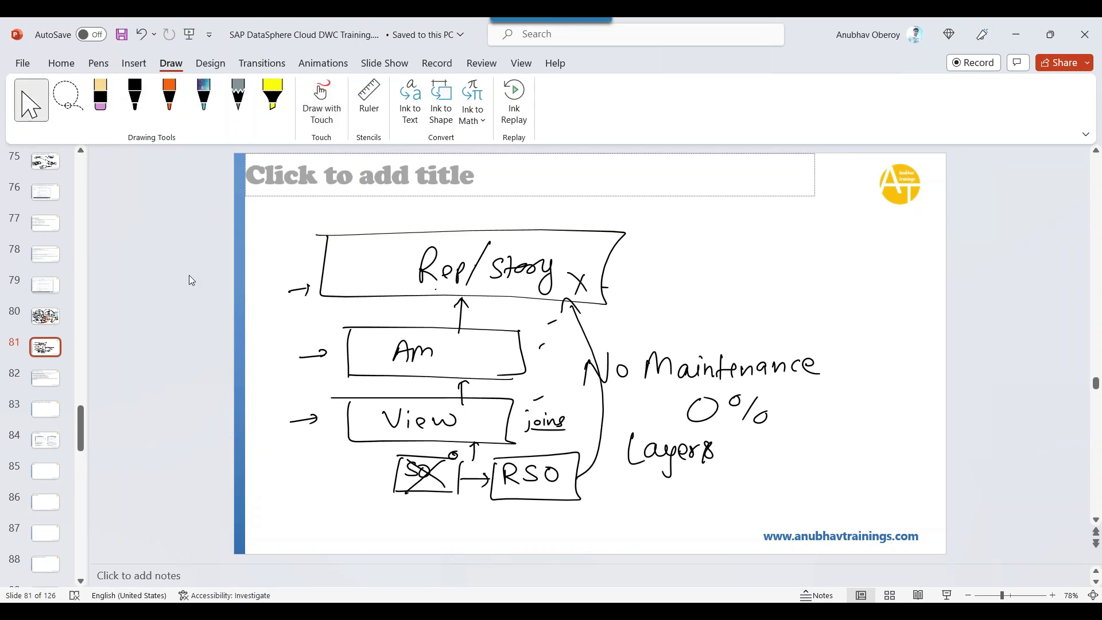
click(55, 377)
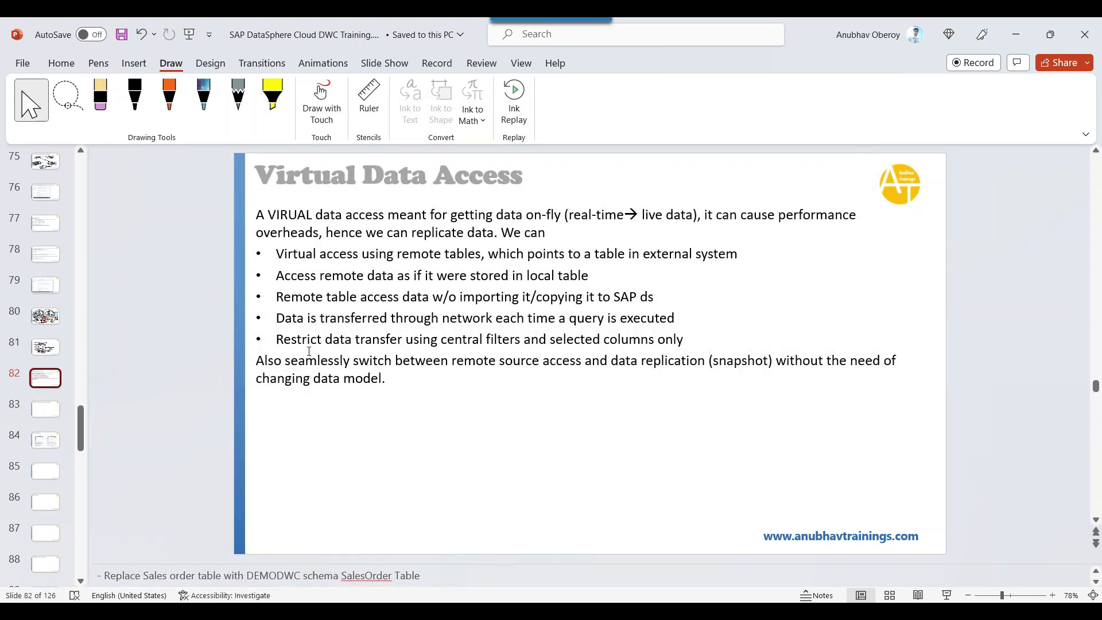
key(alt+Tab)
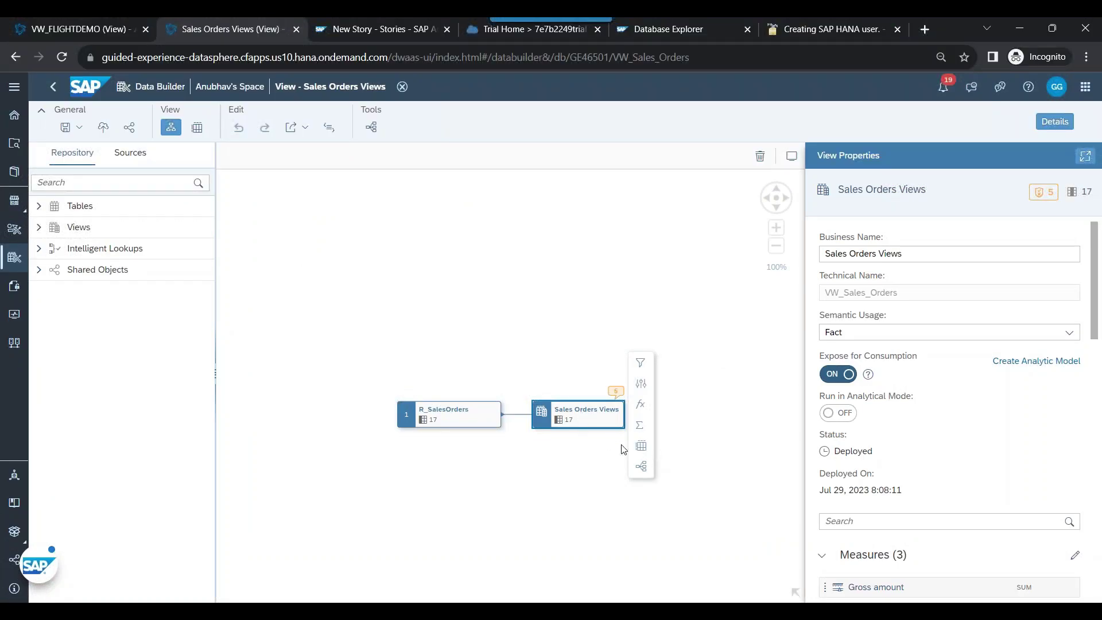
Show the data preview from the Sales Orders Views node toolbar.
click(641, 446)
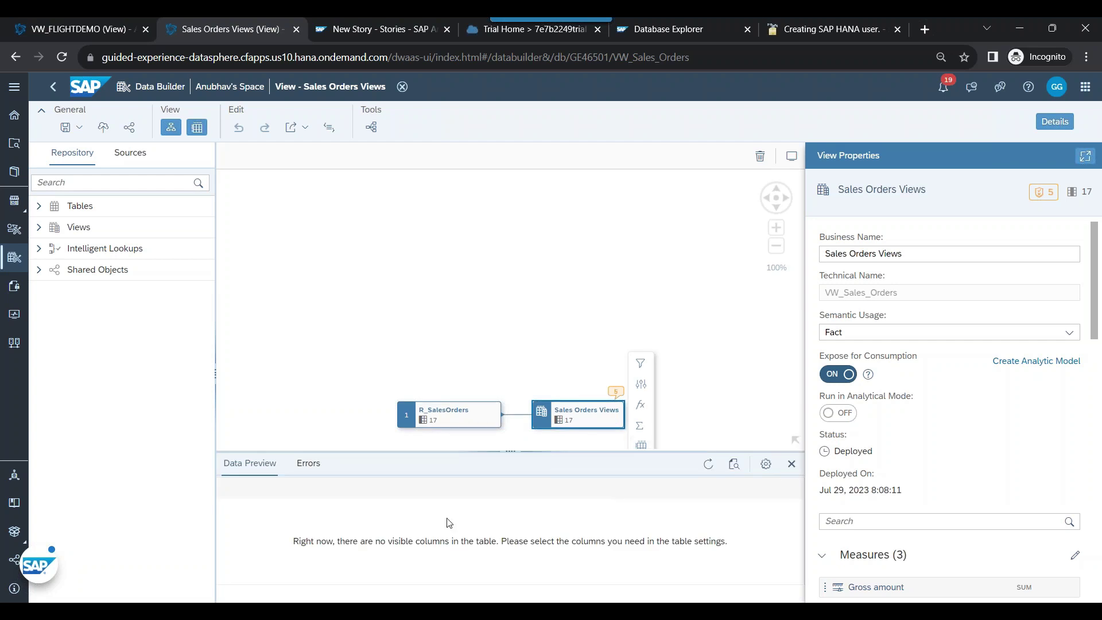